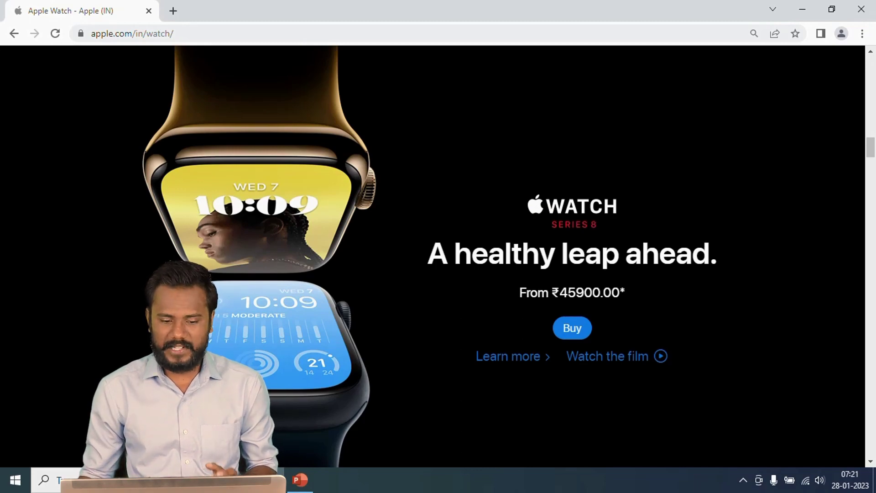
scroll(225, 245, "down", 15)
scroll(438, 246, "down", 5)
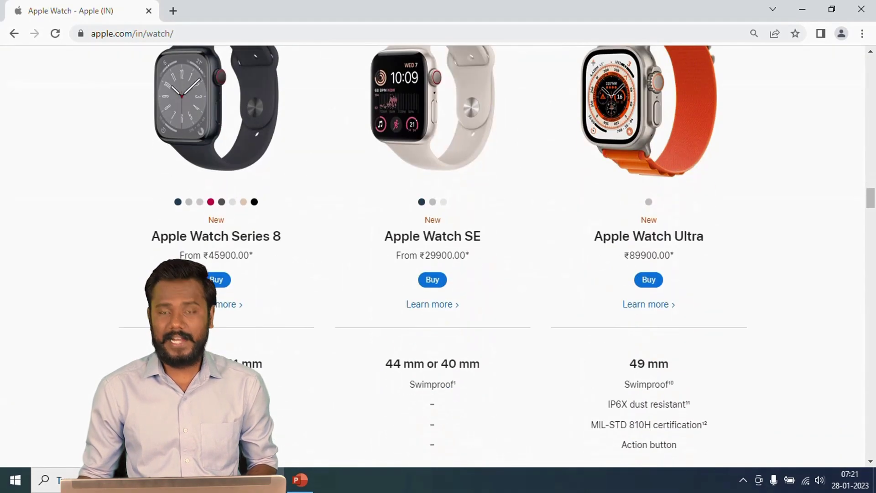
scroll(438, 246, "up", 4)
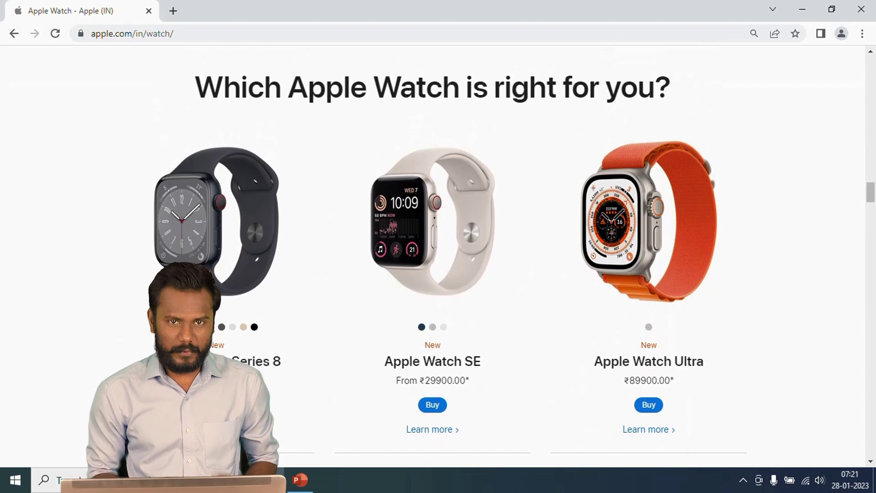
key("Print")
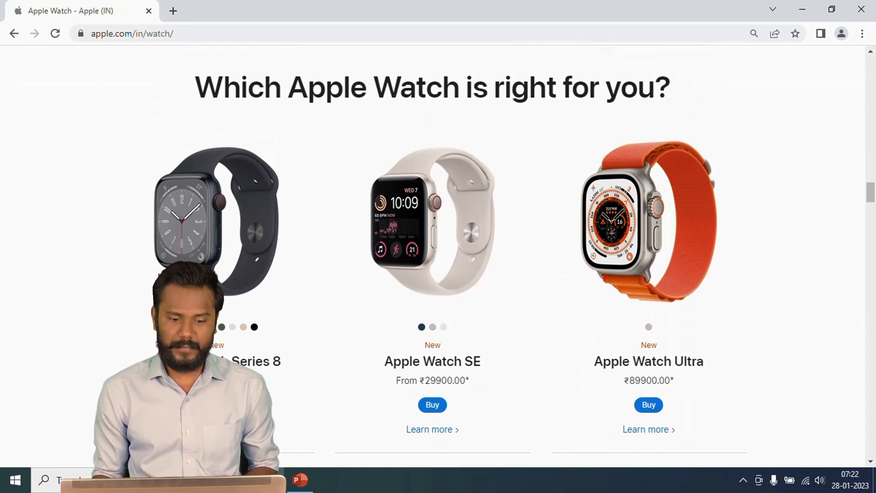
Step: Search Google for 'lightshot' in a new tab and open the LightShot website
left_click(173, 11)
left_click(170, 33)
type("ligh")
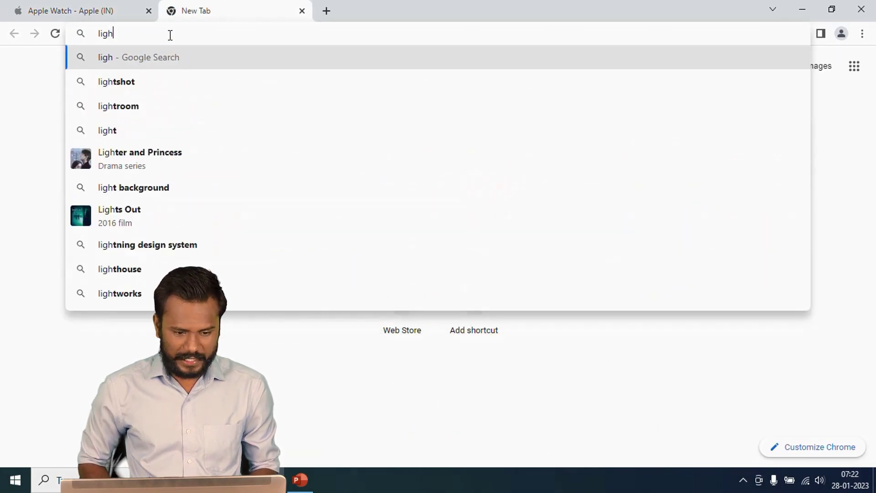
key("Down")
key("Return")
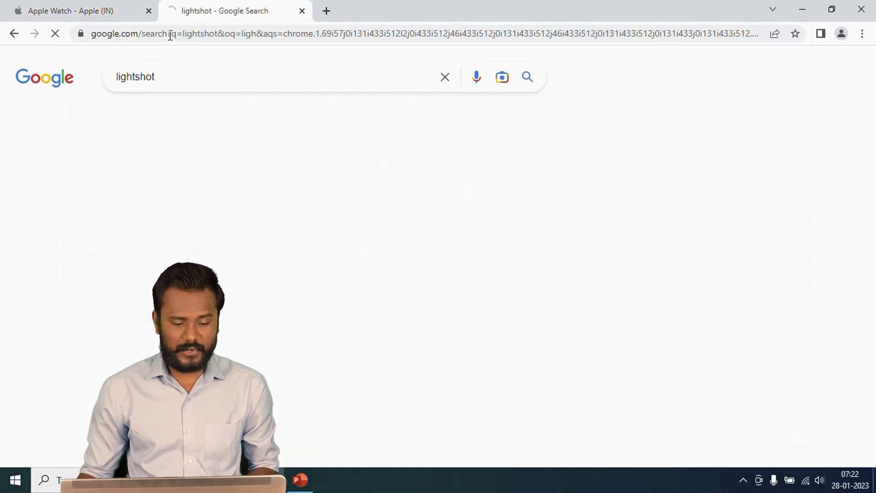
left_click(200, 188)
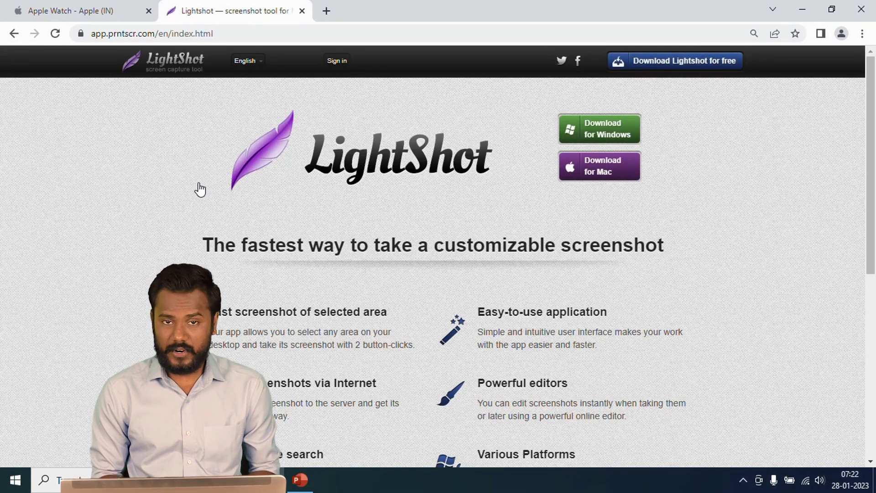
Step: Try a Lightshot capture of the Series 8 watch, cancel it, and close the LightShot tab
left_click(84, 6)
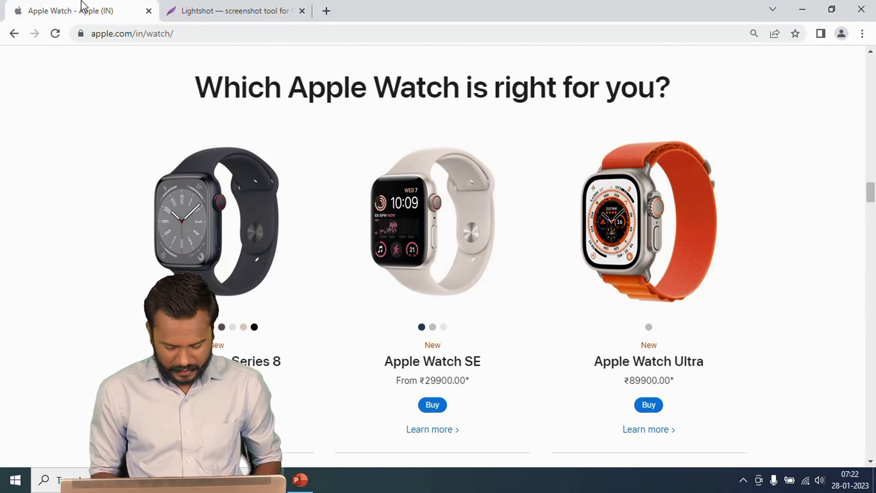
key("Print")
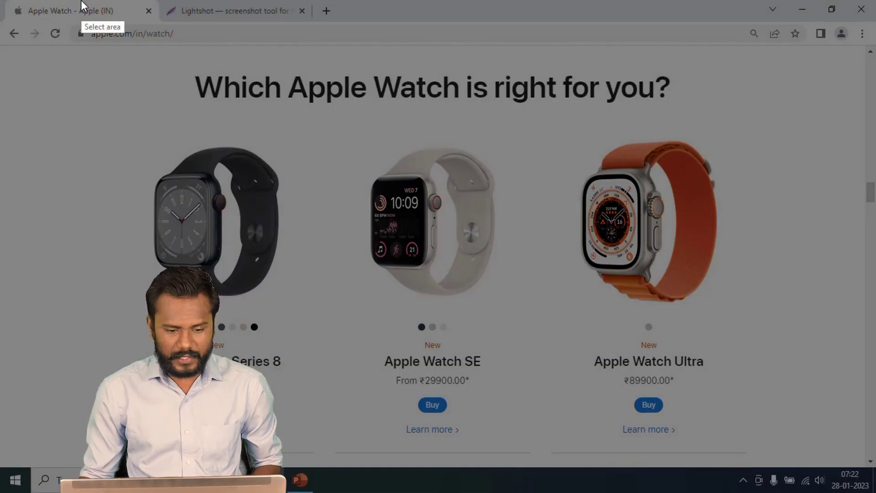
left_click_drag(128, 121, 301, 306)
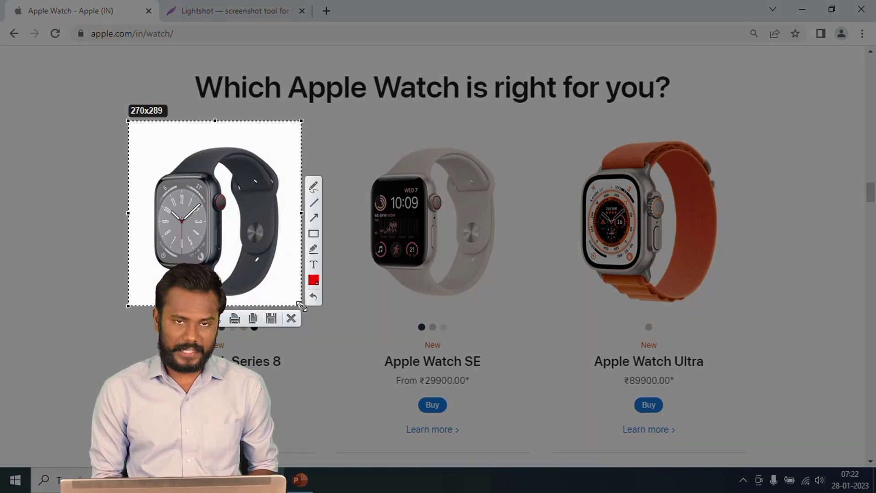
key("ctrl+c")
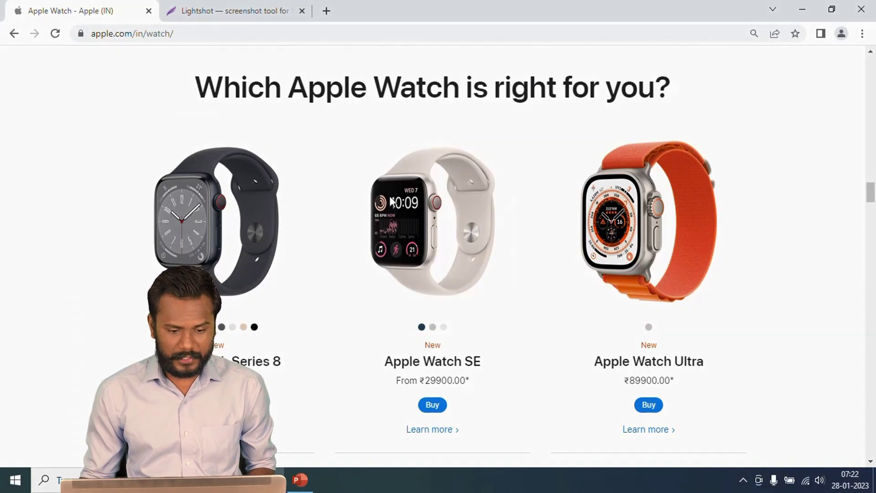
left_click(233, 6)
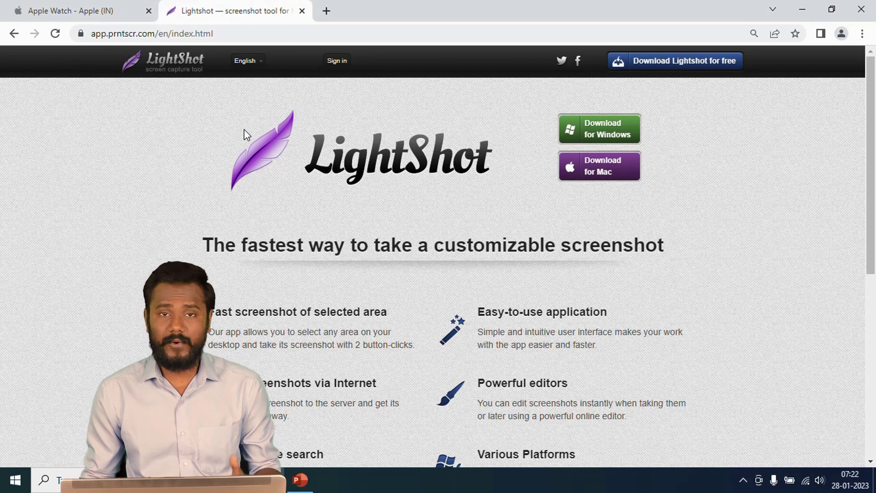
left_click(302, 10)
Step: Capture the full Series 8 'A healthy leap ahead' banner with Lightshot and copy it
scroll(159, 231, "up", 5)
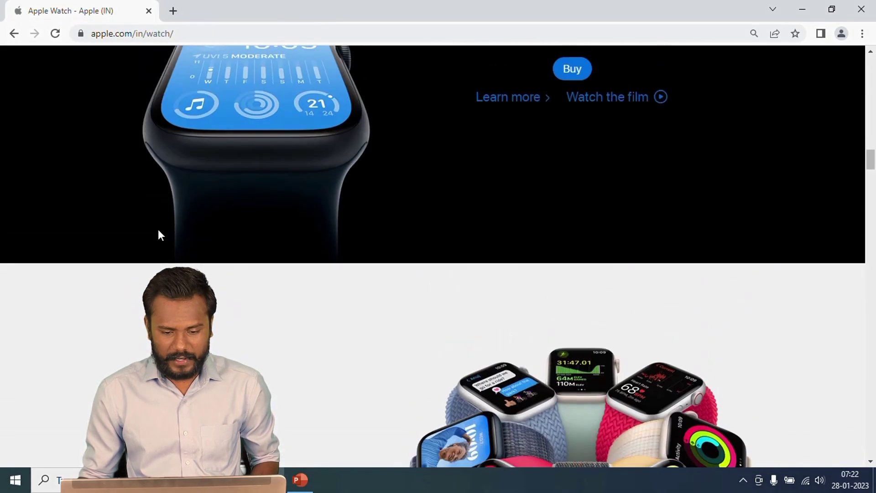
key("alt+Tab")
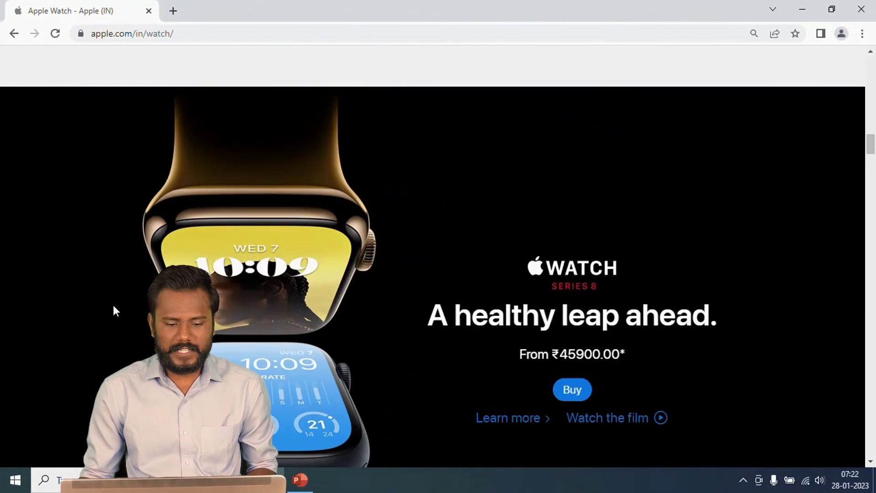
scroll(113, 305, "down", 3)
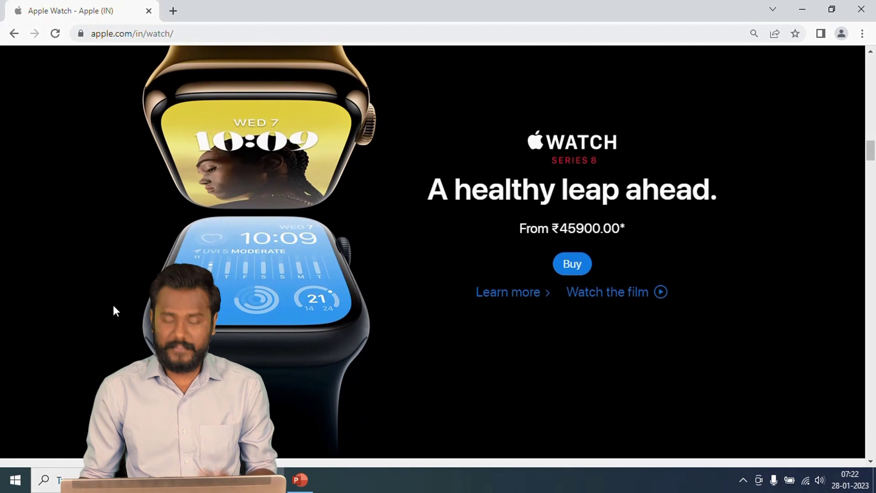
scroll(113, 304, "up", 1)
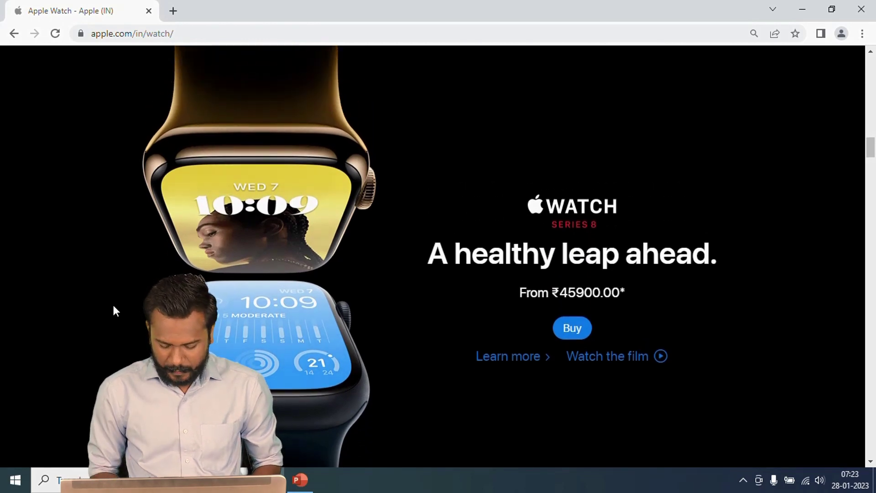
key("Print")
left_click_drag(6, 49, 853, 460)
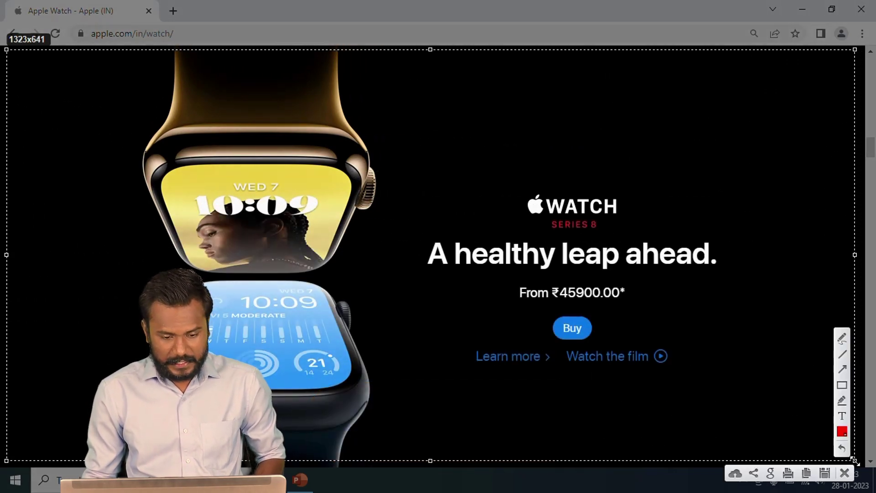
key("ctrl+c")
key("alt+Tab")
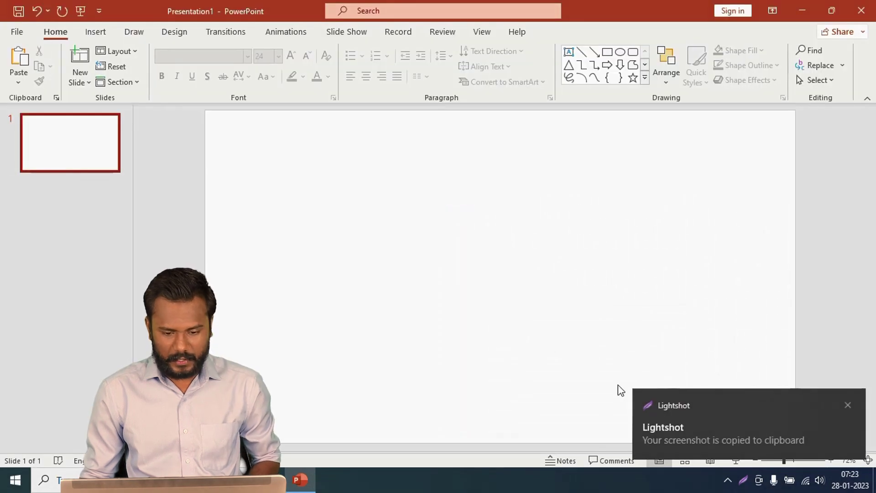
Step: Paste the banner onto slide 1, stretch it to 19.05 × 33.87 cm, and preview full-screen
key("ctrl+v")
left_click_drag(448, 278, 447, 257)
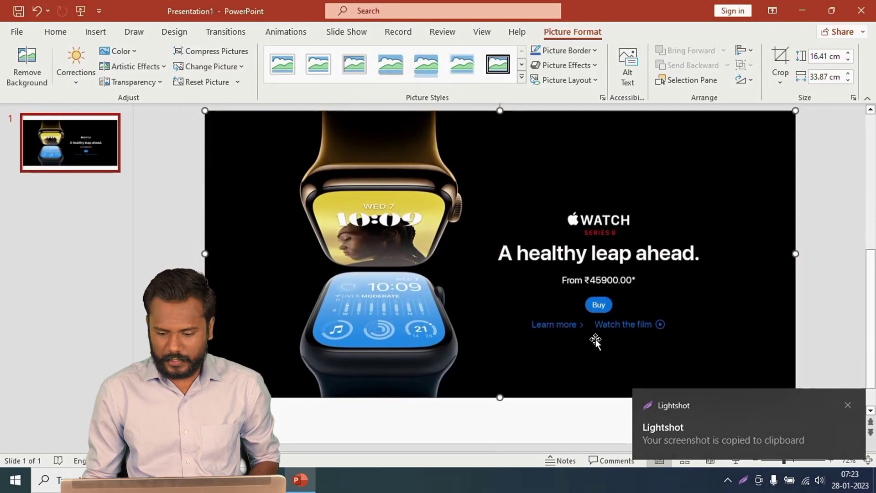
left_click(847, 404)
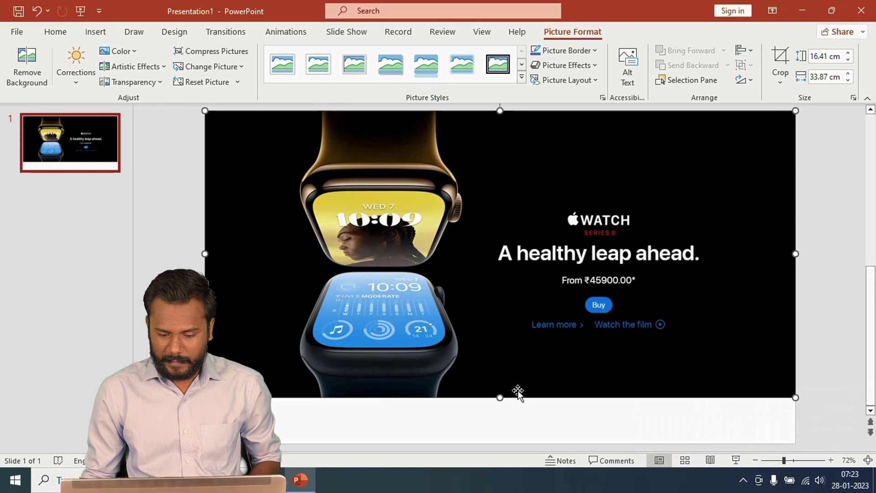
left_click_drag(498, 400, 499, 442)
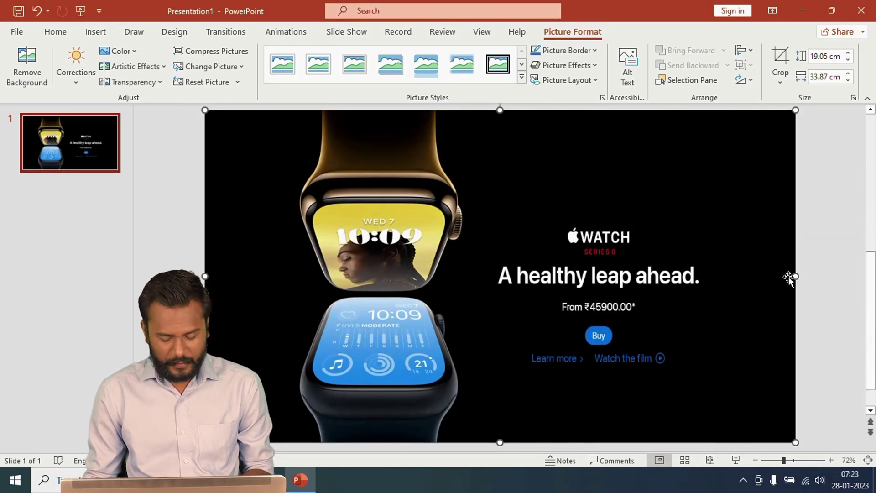
key("F5")
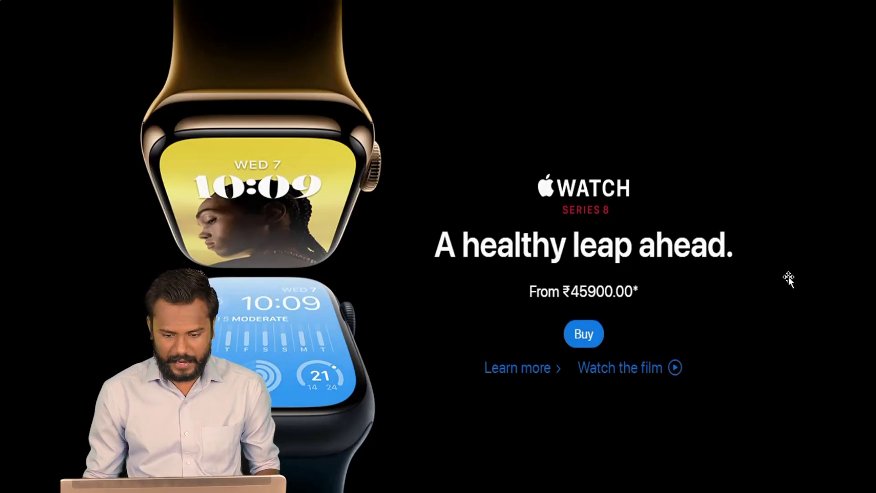
key("Escape")
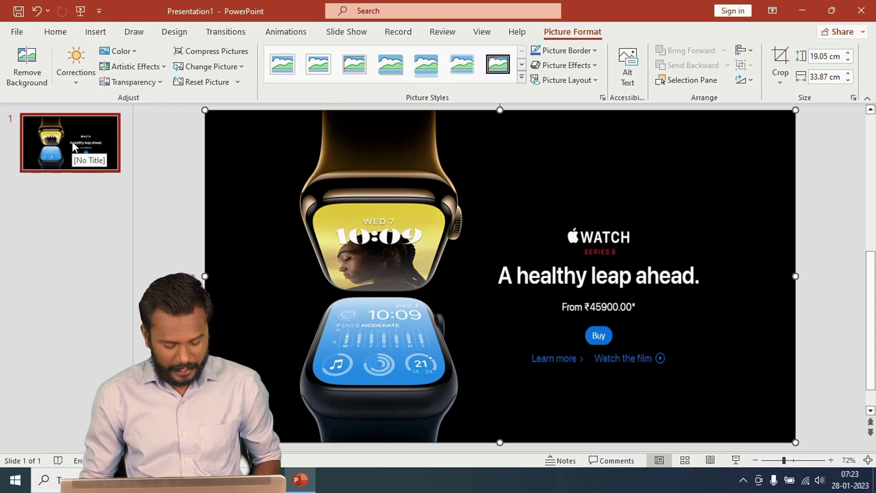
Step: Add a Title and Content slide 2, then cut its title and delete its text placeholder
key("ctrl+m")
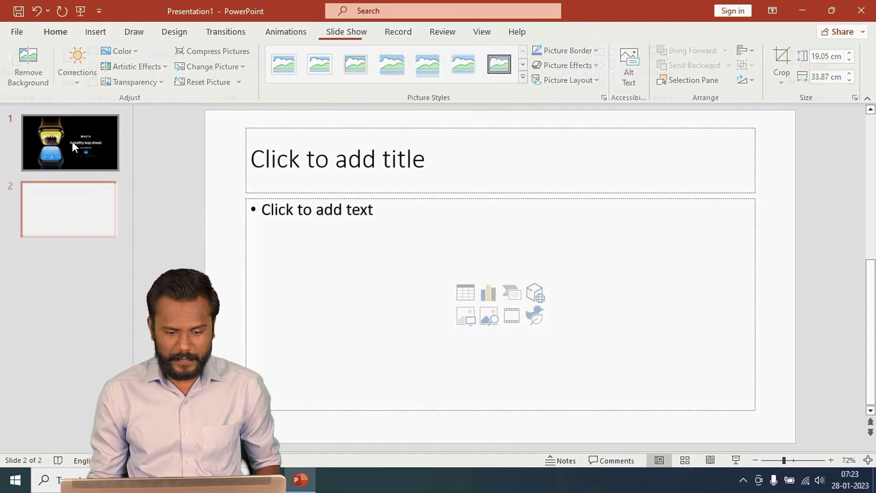
left_click(314, 130)
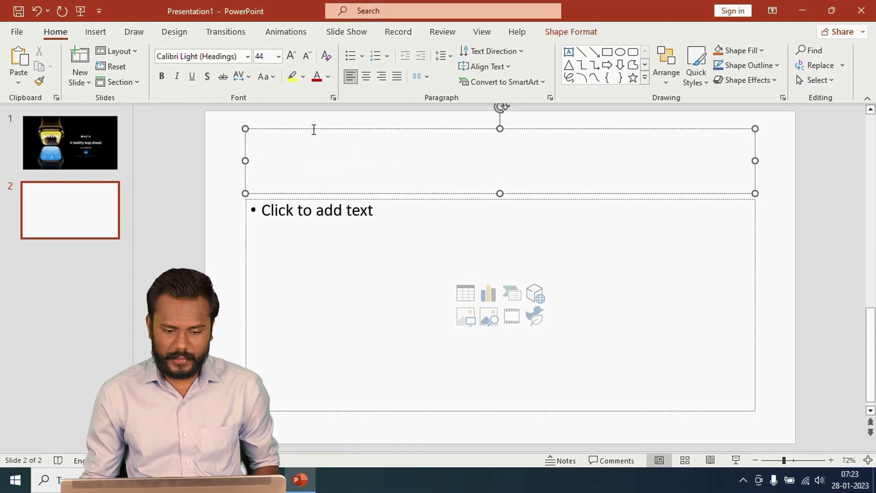
right_click(315, 130)
left_click(347, 147)
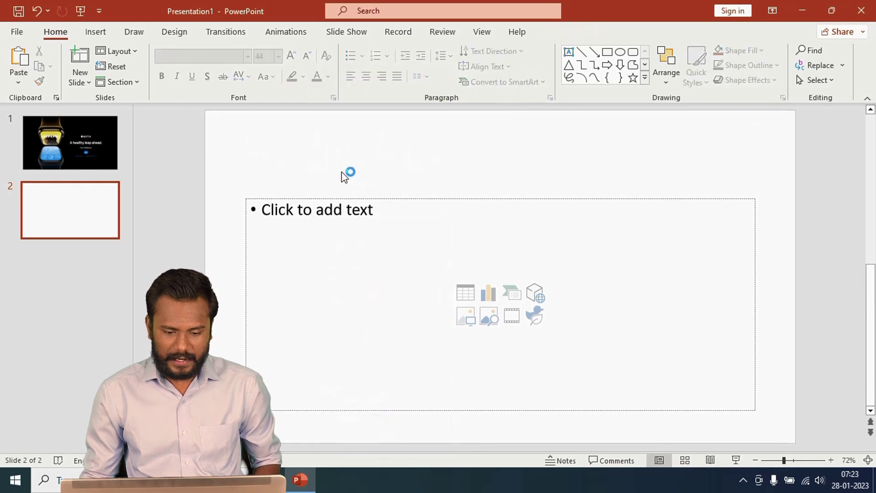
left_click(337, 199)
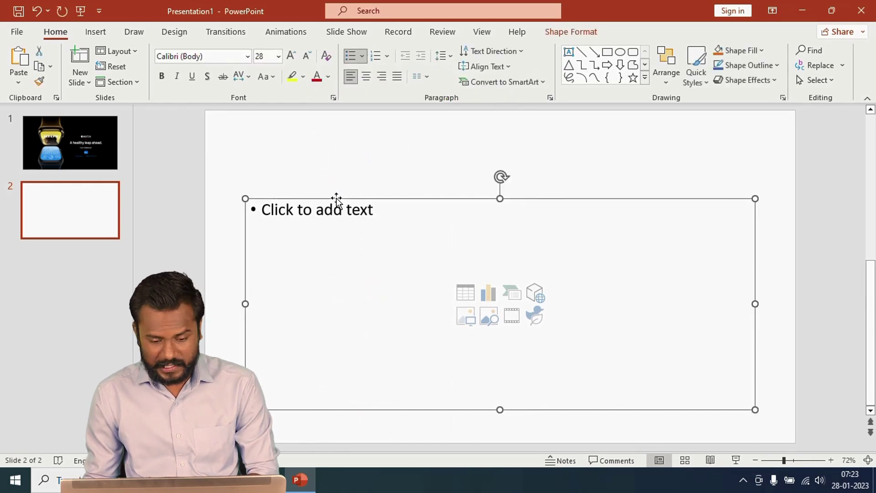
key("Delete")
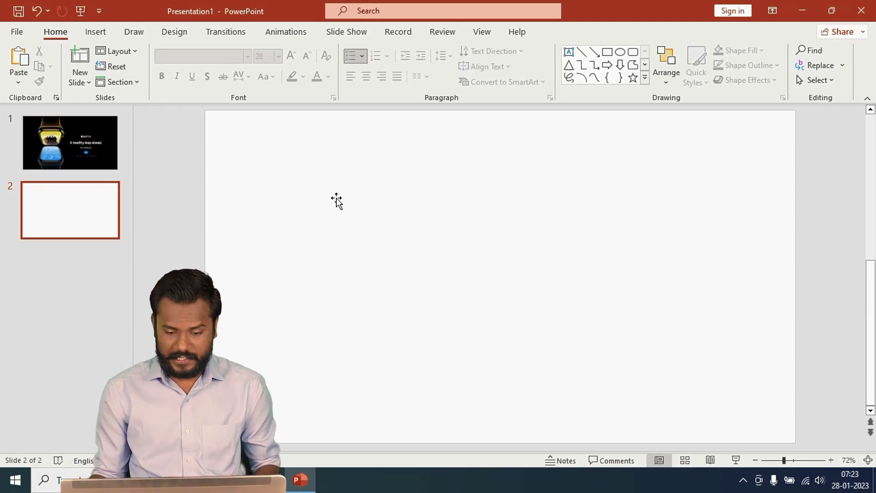
Step: Snip the black Series 8 watch from the web page, paste it onto slide 2, and move it left
key("alt+Tab")
scroll(324, 223, "down", 10)
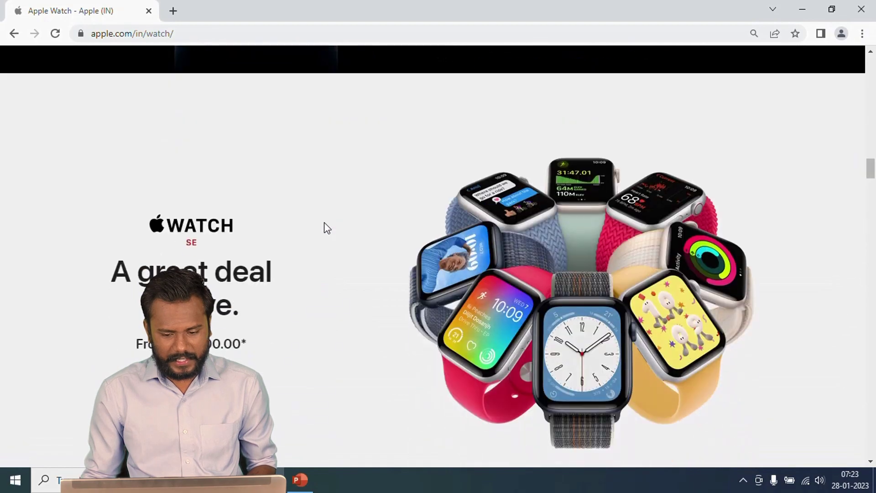
scroll(327, 228, "down", 4)
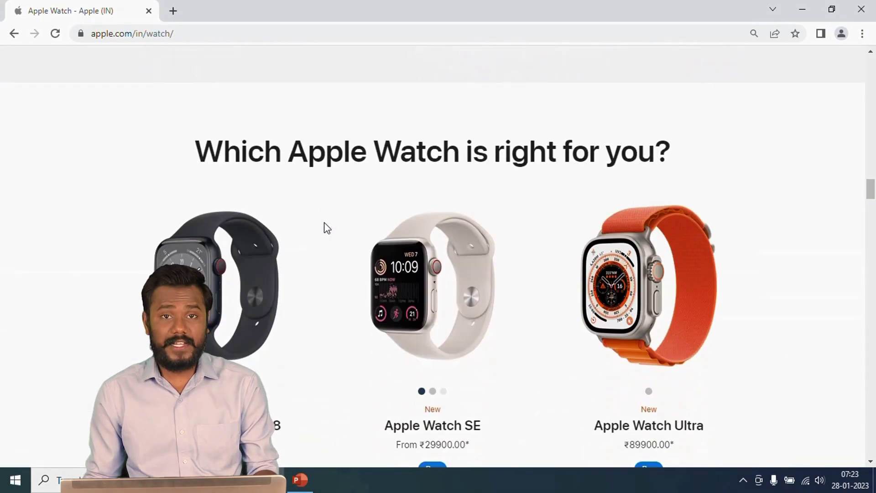
scroll(311, 216, "down", 1)
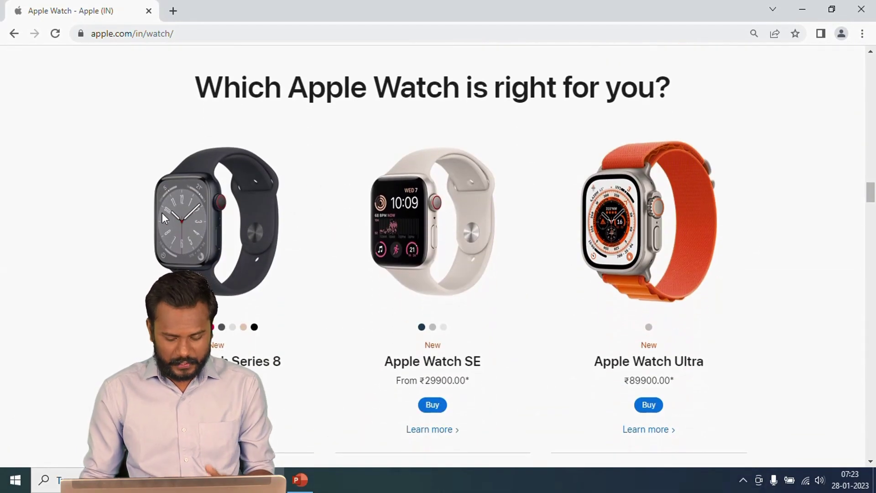
key("super+shift+s")
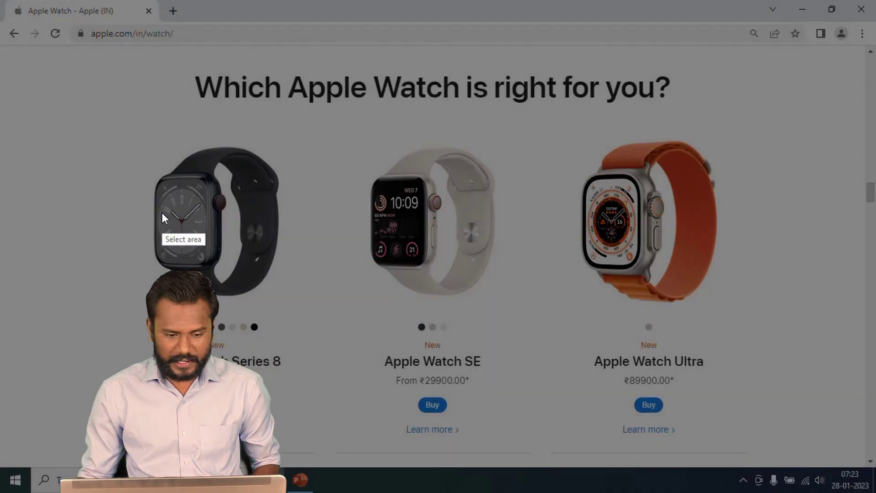
left_click_drag(130, 124, 308, 308)
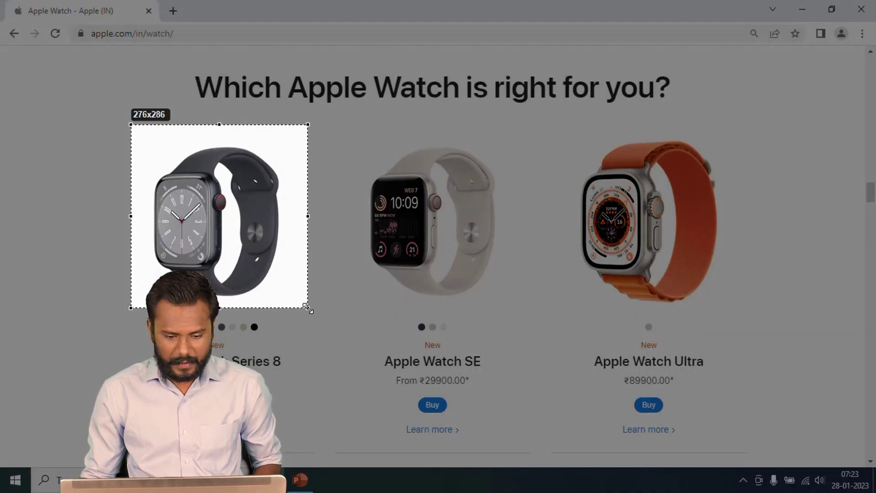
key("ctrl+c")
key("alt+Tab")
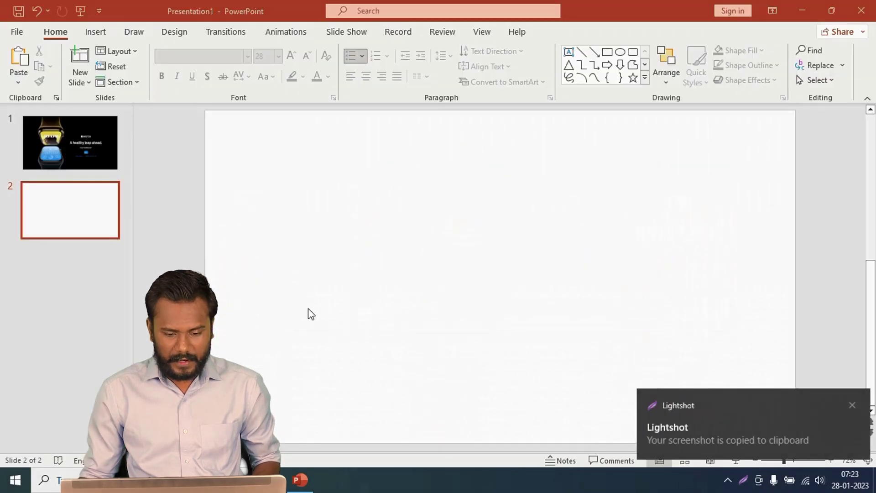
key("ctrl+v")
left_click_drag(499, 268, 276, 270)
Step: Resize the slide 2 black watch to 8 × 8 cm and nudge it slightly right and down
left_click(303, 182)
left_click(287, 267)
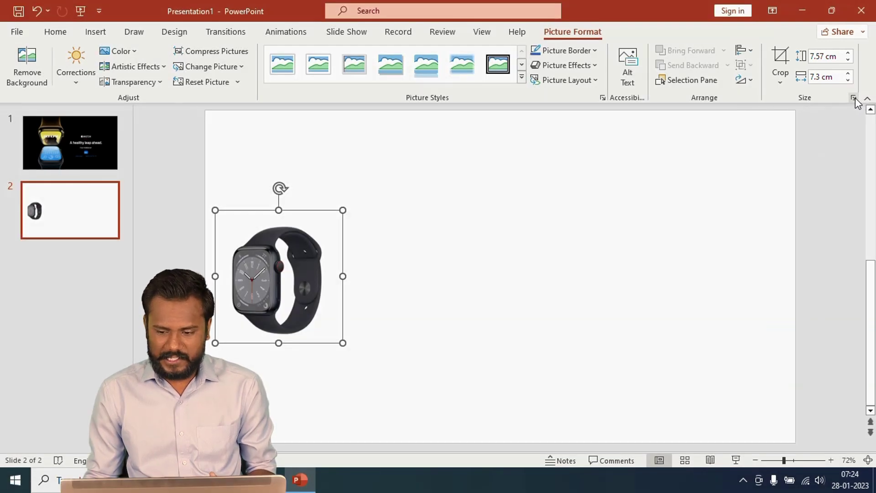
left_click(853, 98)
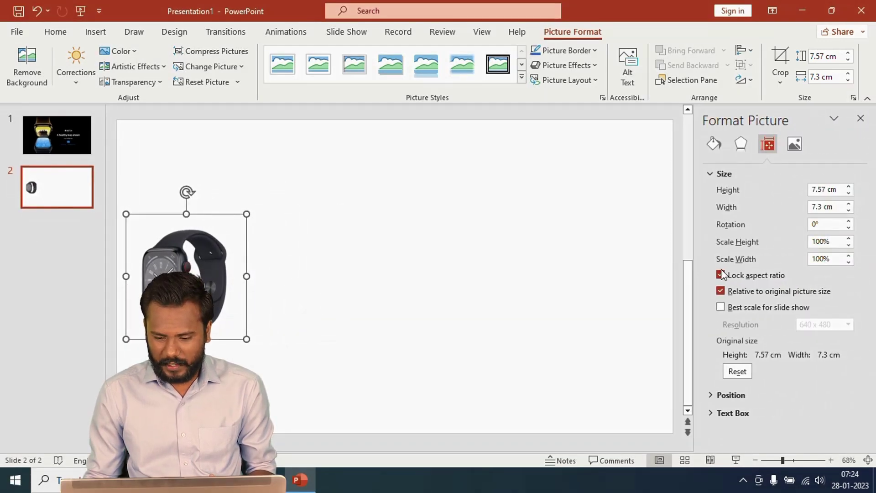
left_click(839, 190)
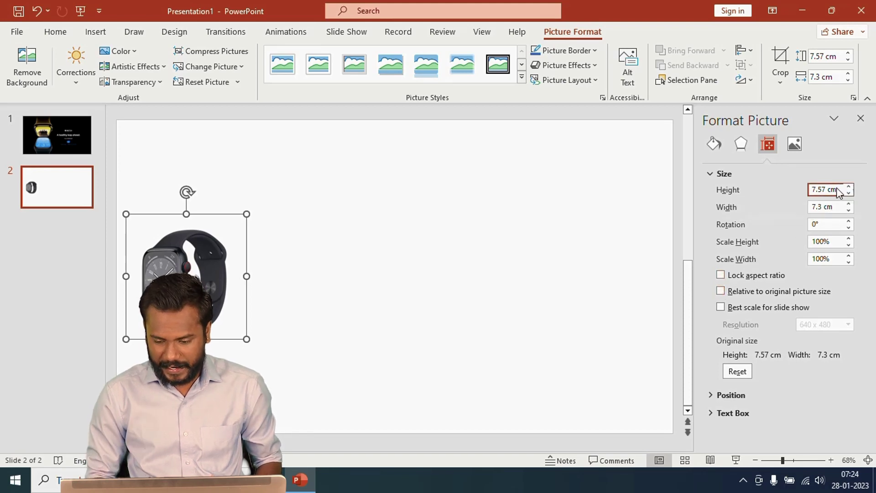
type("8")
key("Tab")
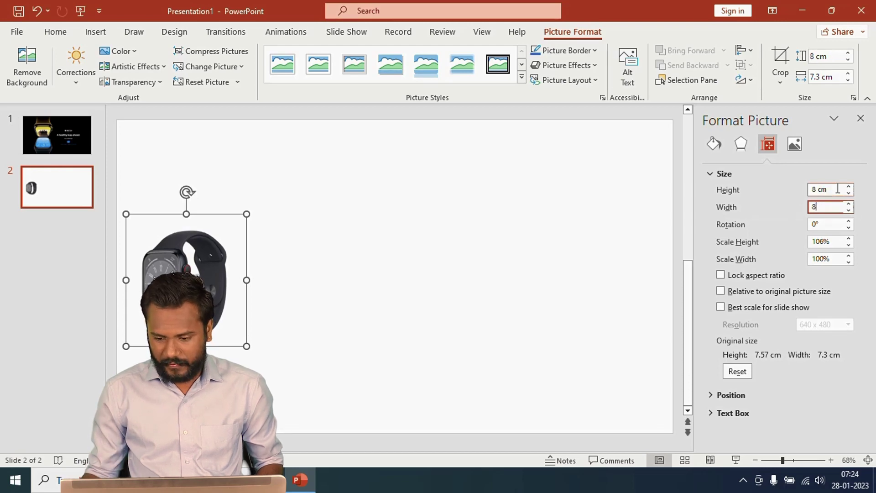
key("Tab")
left_click(362, 307)
left_click_drag(211, 290, 217, 296)
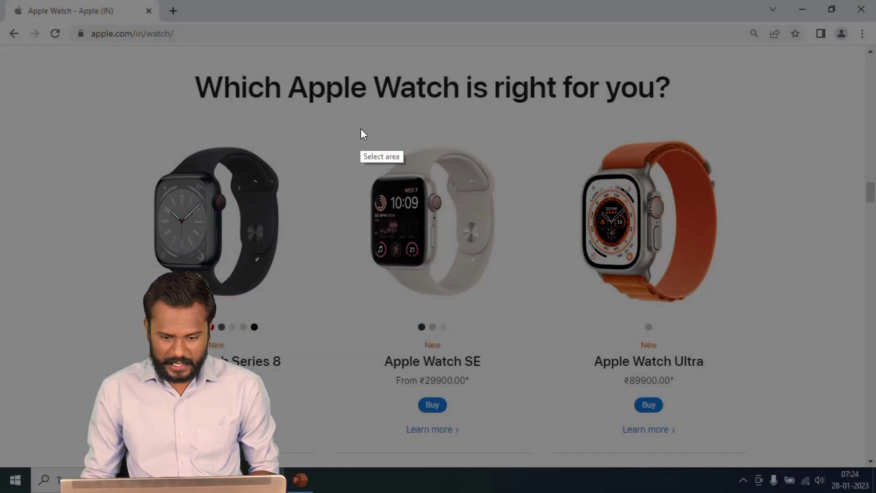
Step: Capture the white Apple Watch SE and place it on slide 2 beside the black watch
left_click_drag(361, 128, 517, 304)
key("ctrl+c")
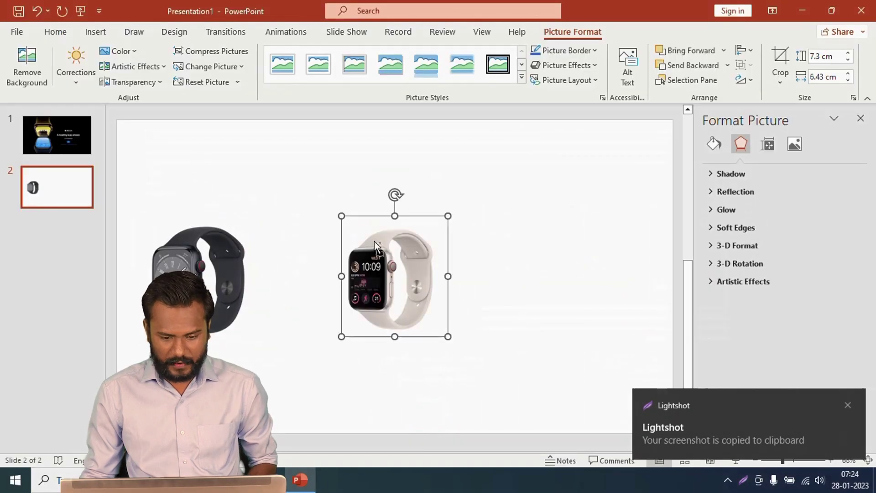
left_click_drag(375, 244, 349, 250)
left_click(853, 98)
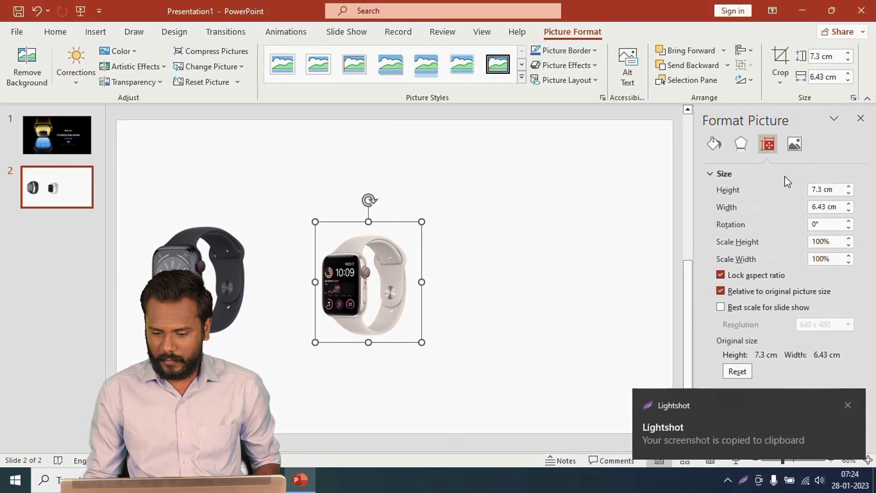
Step: Turn off aspect-ratio locking for the white watch and settle it into place
left_click(721, 290)
left_click(824, 189)
left_click_drag(384, 274, 385, 275)
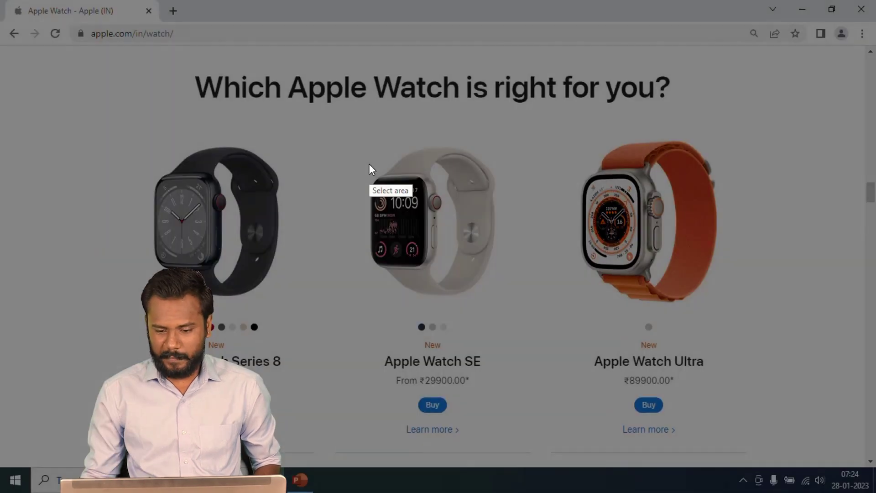
Step: Capture the orange Apple Watch Ultra and paste it on the right side of slide 2
left_click_drag(575, 123, 748, 307)
key("ctrl+c")
key("alt+Tab")
key("ctrl+v")
left_click_drag(425, 280, 610, 278)
Step: Unlock the Ultra's aspect ratio, size it 8 × 8 cm, and space it evenly with the others
left_click(854, 97)
left_click(721, 275)
key("ctrl+a")
type("8")
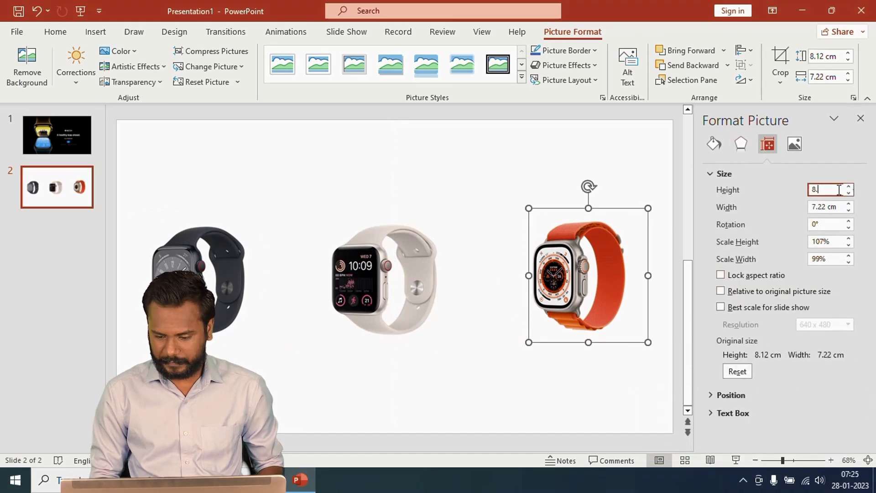
key("Tab")
type("8")
key("Tab")
left_click_drag(634, 266, 578, 283)
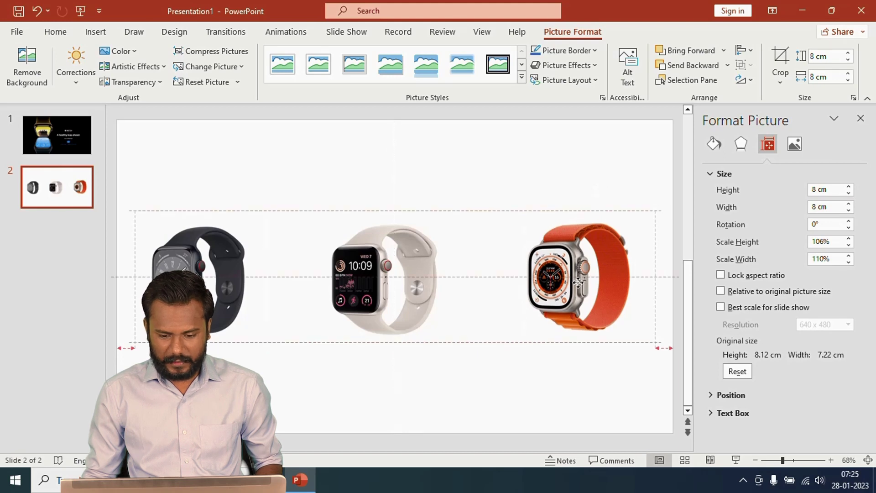
left_click(349, 168)
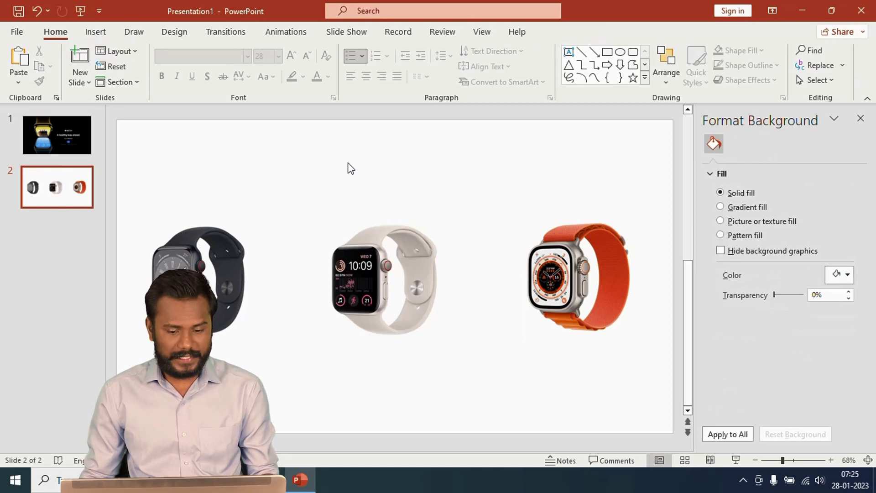
Step: Duplicate slide 2 with Ctrl+D to make slide 3 with the same three watches
left_click(64, 189)
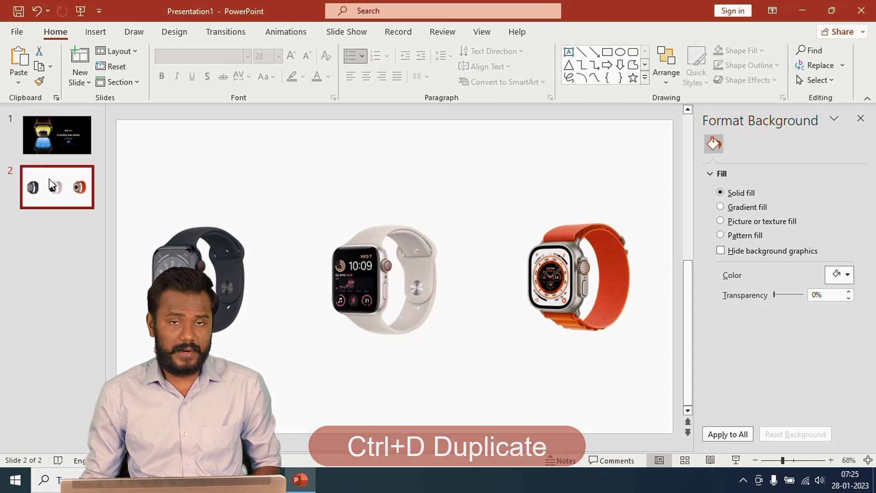
key("ctrl+d")
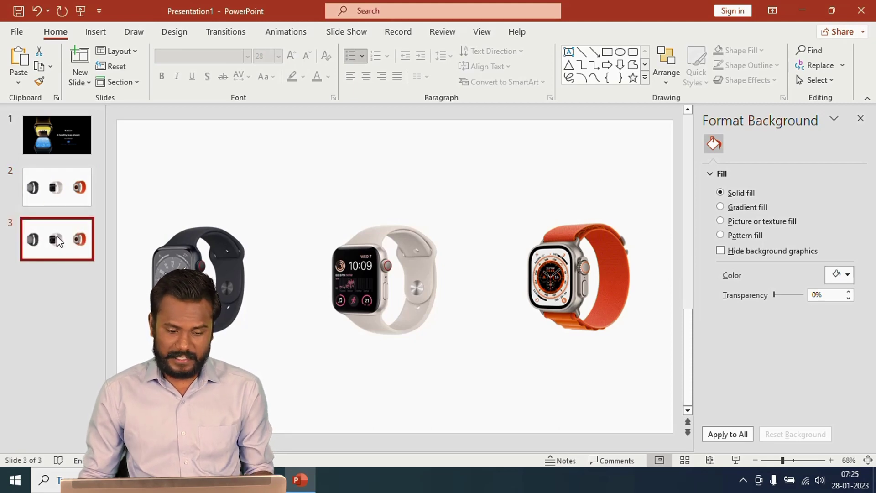
left_click(187, 266)
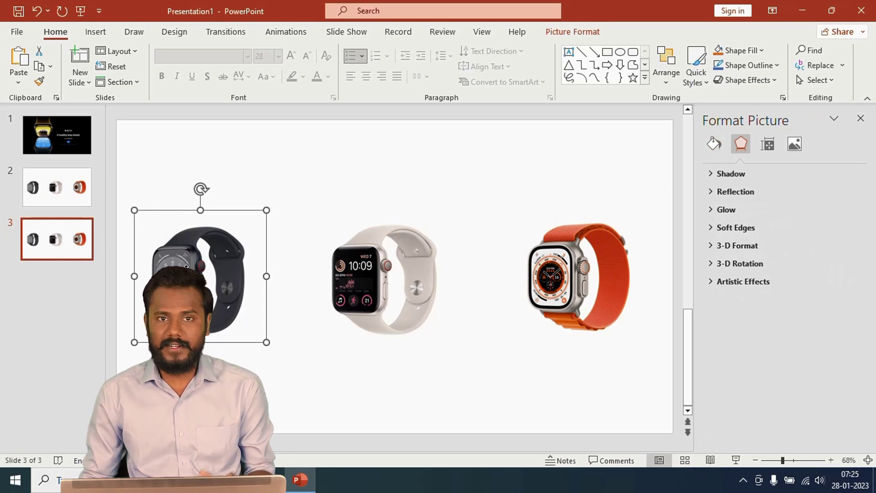
Step: Shrink the white and orange watches to 2 × 2 cm and place them in the top-right corner
left_click(381, 268)
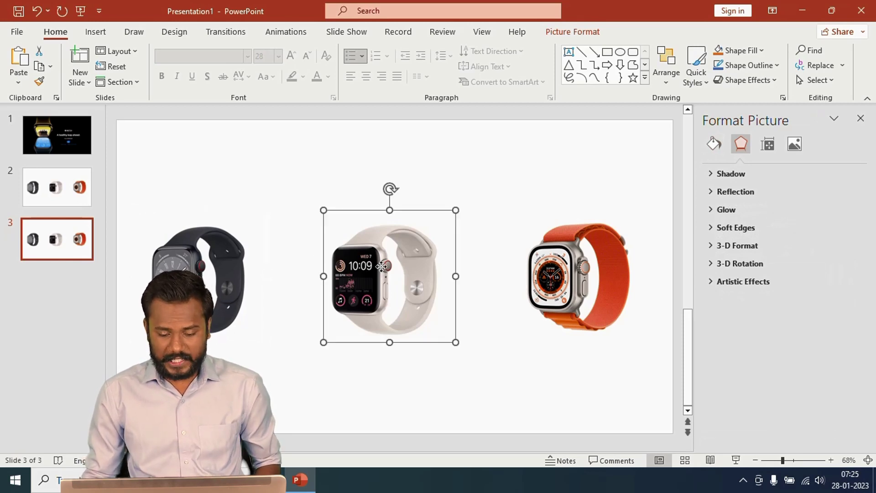
left_click(574, 257, "ctrl")
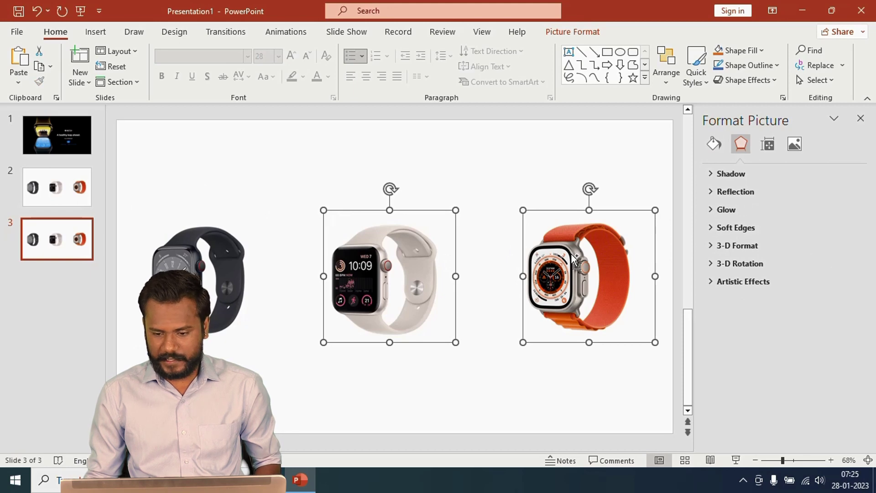
left_click(573, 32)
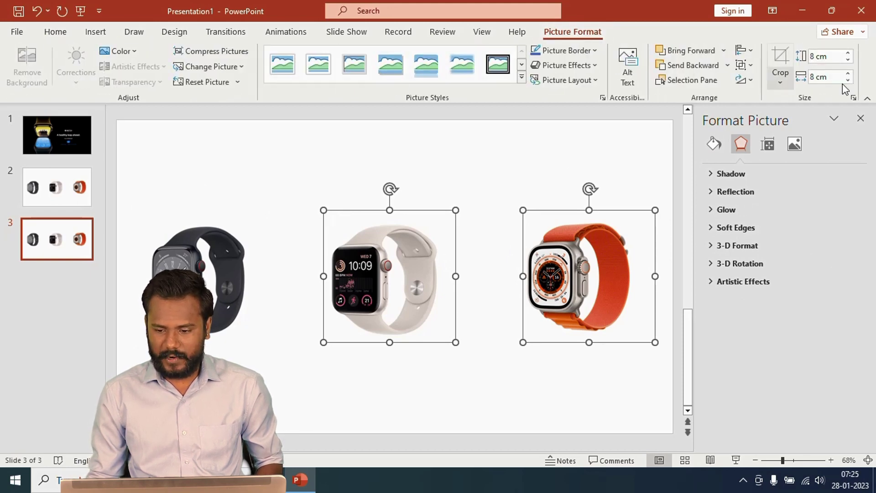
left_click(853, 97)
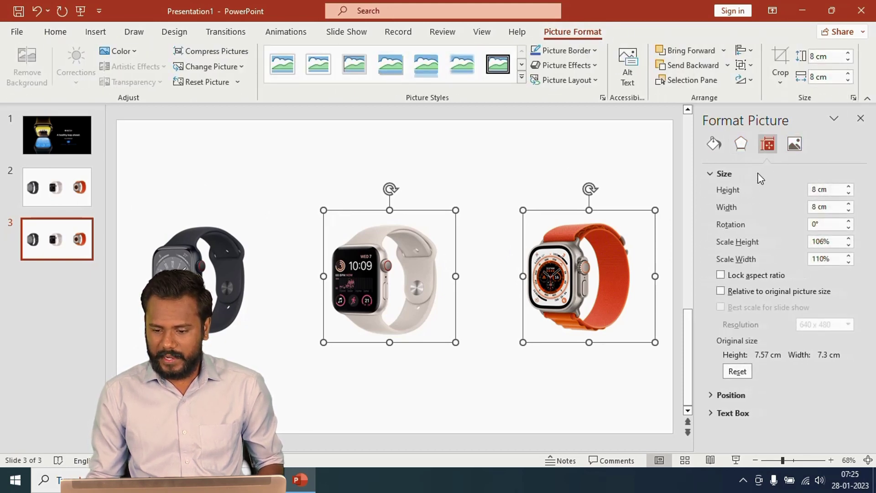
type("2")
key("Tab")
type("2")
key("Tab")
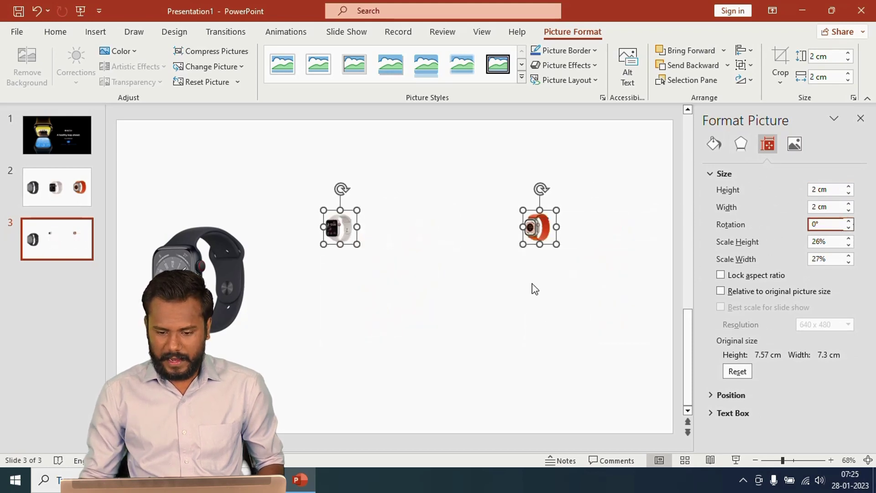
left_click(535, 289)
left_click_drag(536, 231, 648, 151)
left_click_drag(341, 244, 610, 150)
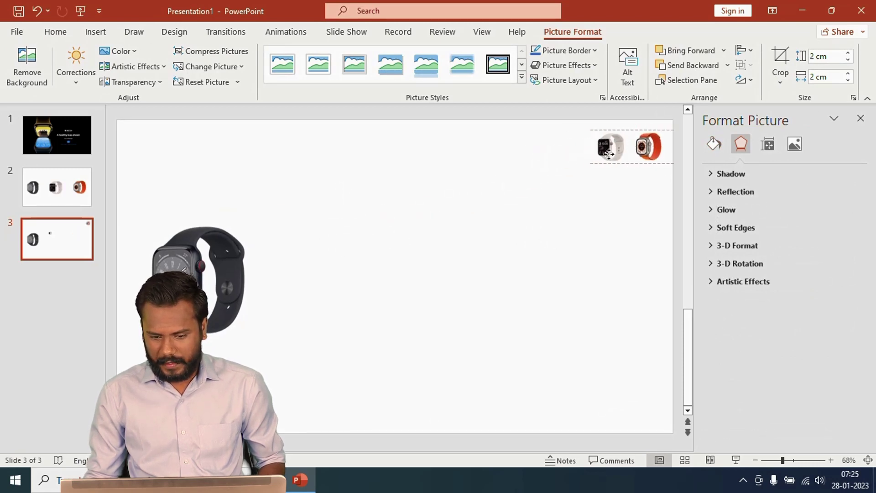
Step: Enlarge the black watch to 14 cm
left_click(219, 271)
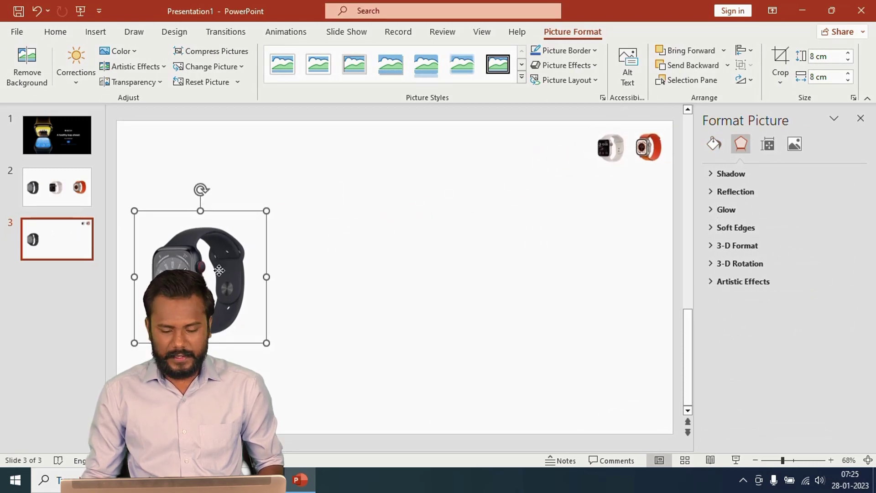
left_click(837, 58)
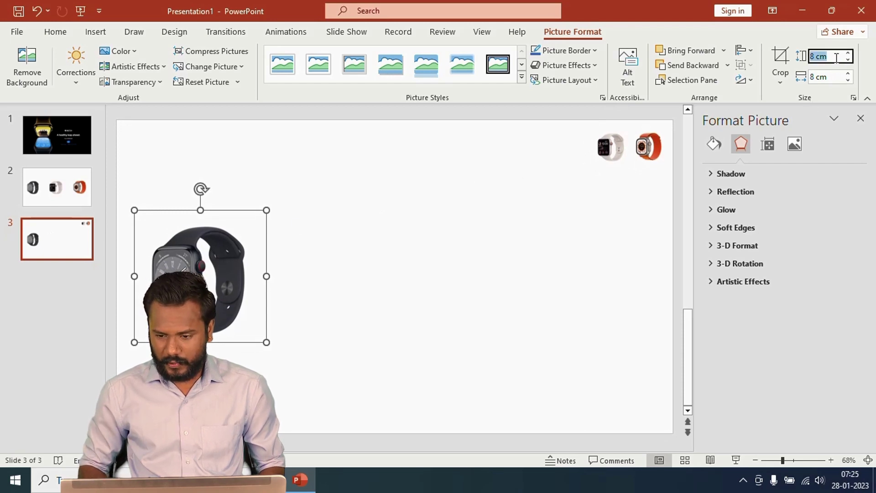
type("14")
key("Tab")
type("1")
key("Return")
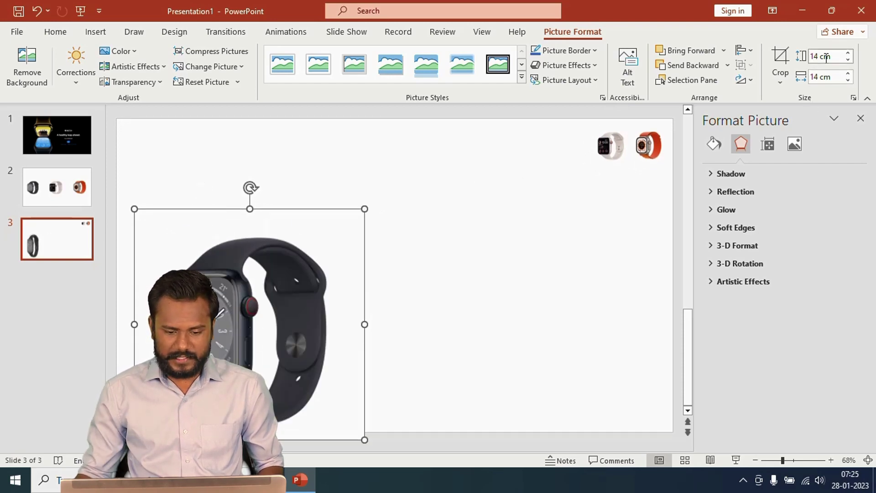
Step: Nudge the enlarged black watch up and right on slide 3
left_click_drag(243, 318, 250, 281)
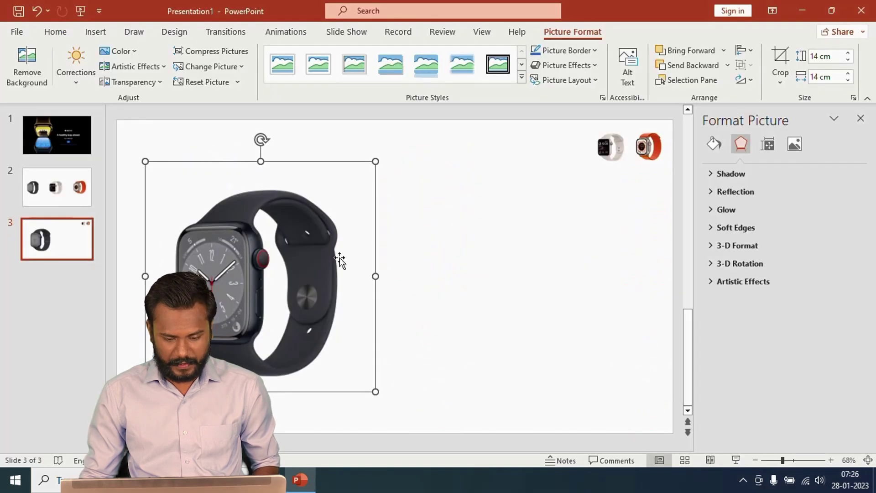
left_click(433, 256)
Step: Paste the Series 8 name and price onto slide 3 in Adobe Fan Heiti Std B font
key("ctrl+v")
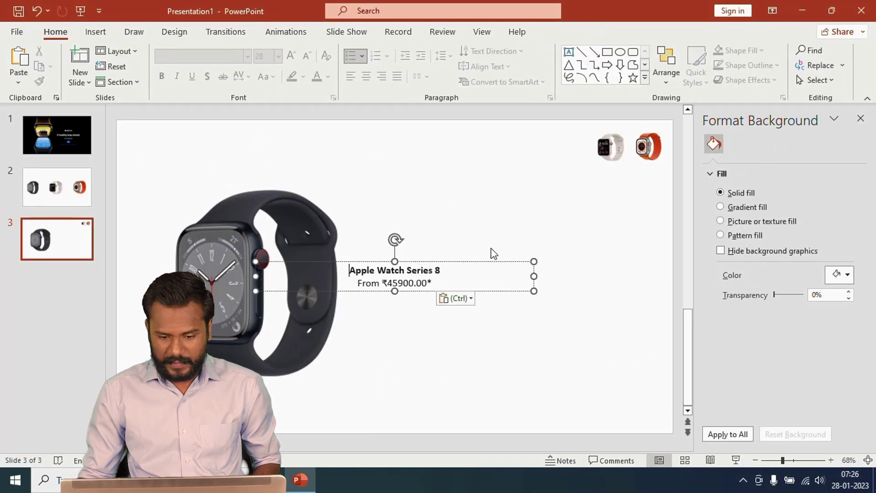
left_click_drag(433, 265, 574, 250)
key("ctrl+a")
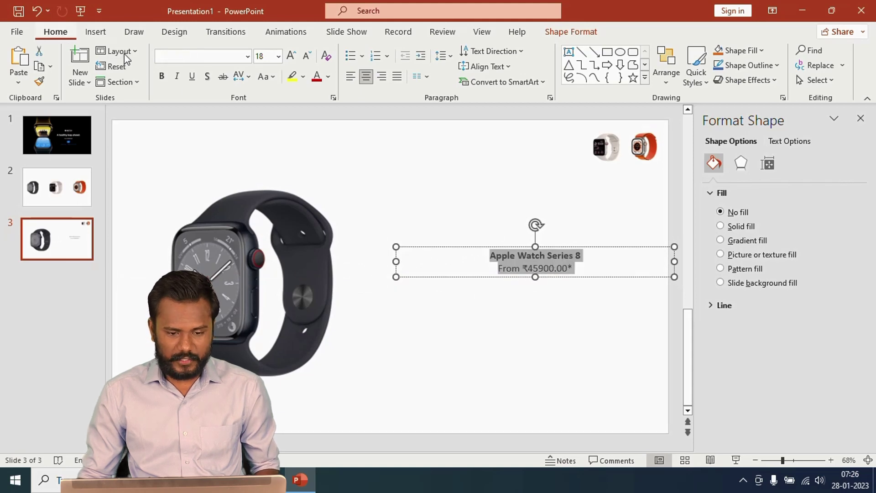
left_click(247, 56)
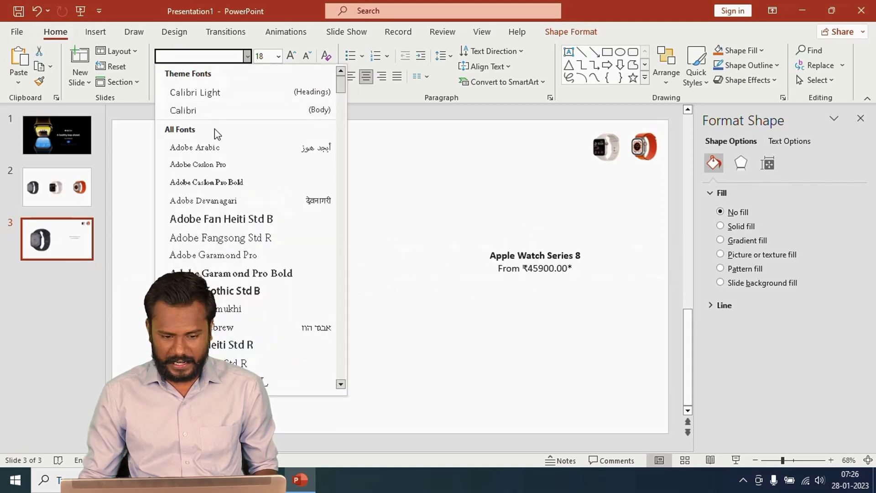
left_click(244, 218)
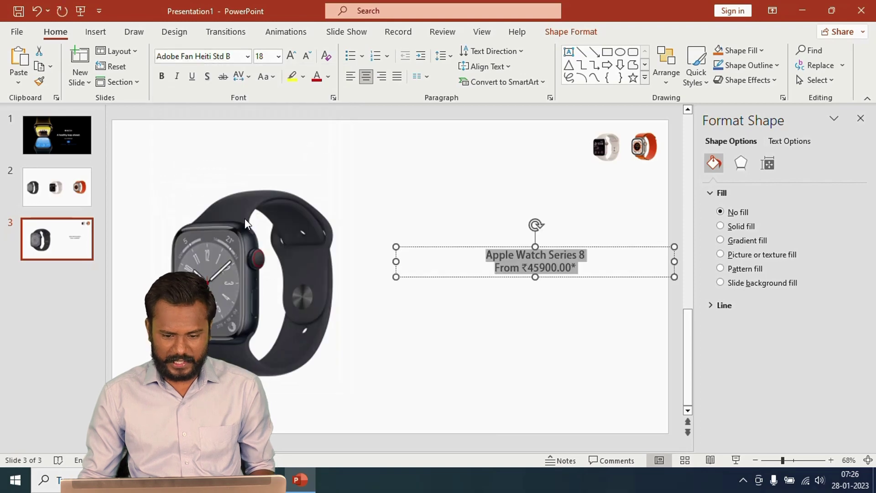
Step: Set the name and price text to 30 pt and move the box left and down beside the watch
left_click(268, 53)
type("30")
key("Return")
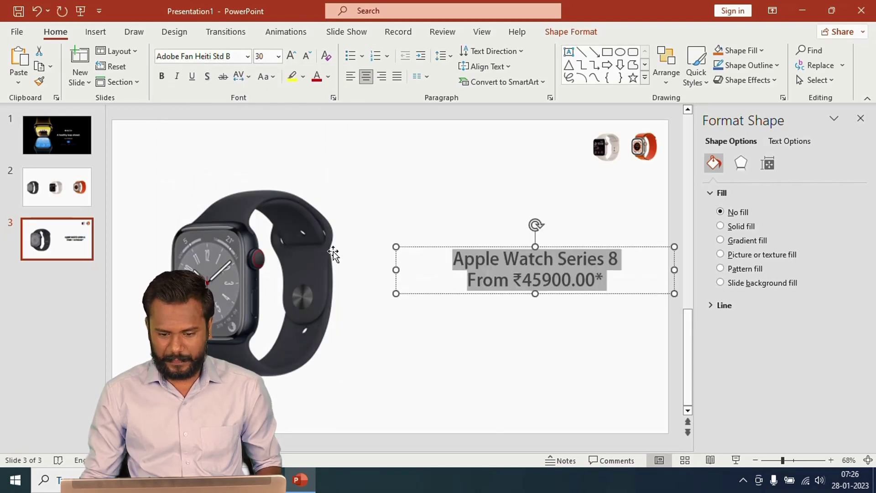
left_click(553, 323)
left_click(560, 245)
left_click_drag(561, 233, 557, 251)
Step: Copy the Series 8 spec lines from the web page and place them below the price on slide 3
key("alt+Tab")
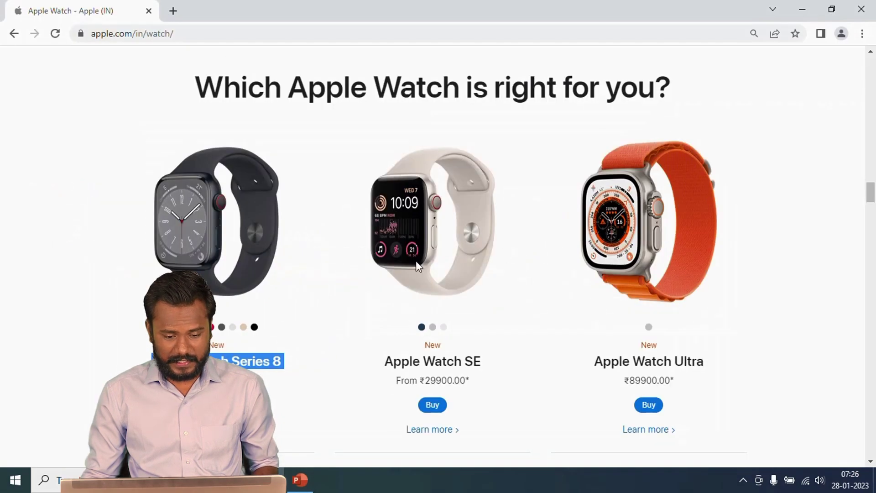
scroll(283, 233, "down", 4)
left_click_drag(170, 296, 265, 338)
key("alt+Tab")
left_click(517, 321)
key("ctrl+v")
left_click(448, 258)
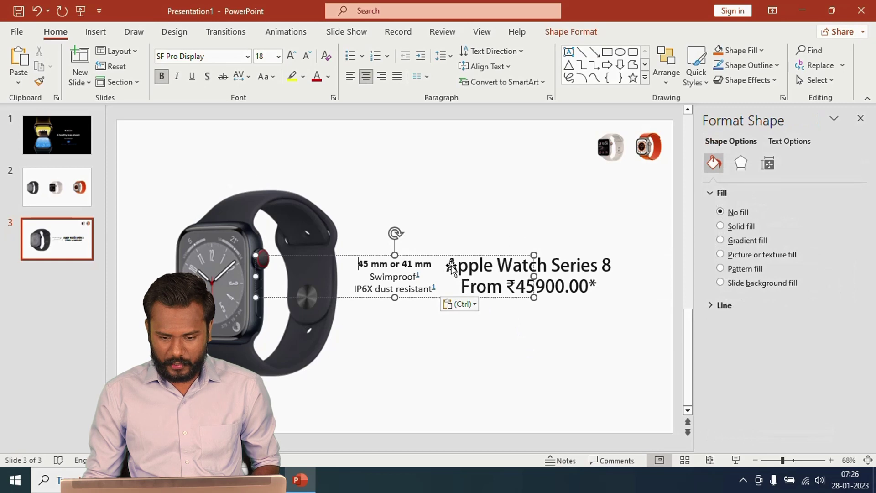
left_click_drag(447, 258, 580, 299)
left_click(452, 196)
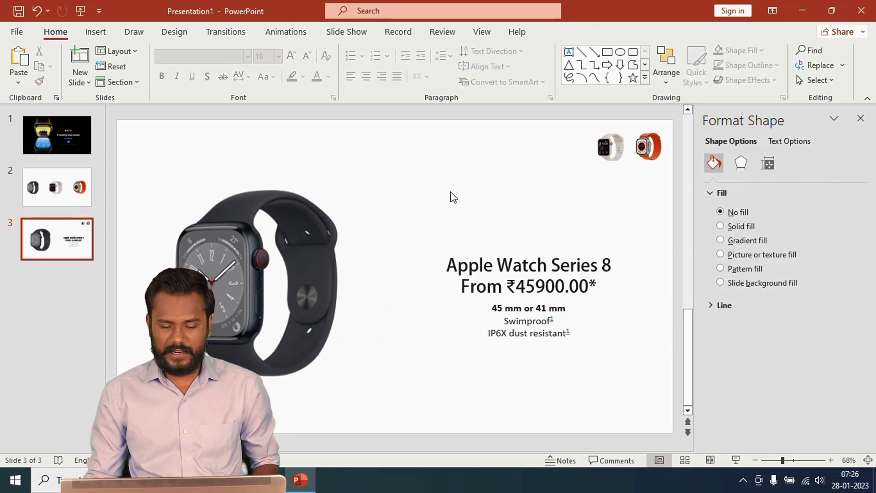
Step: Clear the text selection on the Apple Watch page and return to the presentation
key("alt+Tab")
scroll(394, 244, "down", 1)
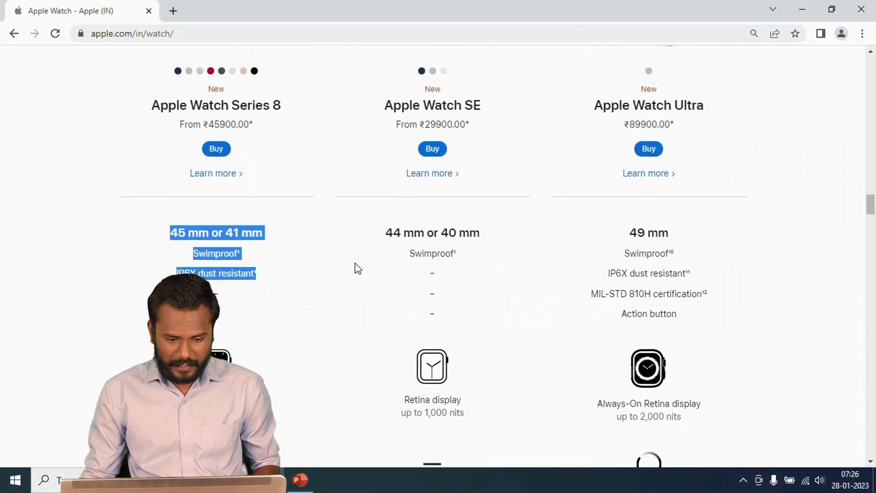
left_click(121, 229)
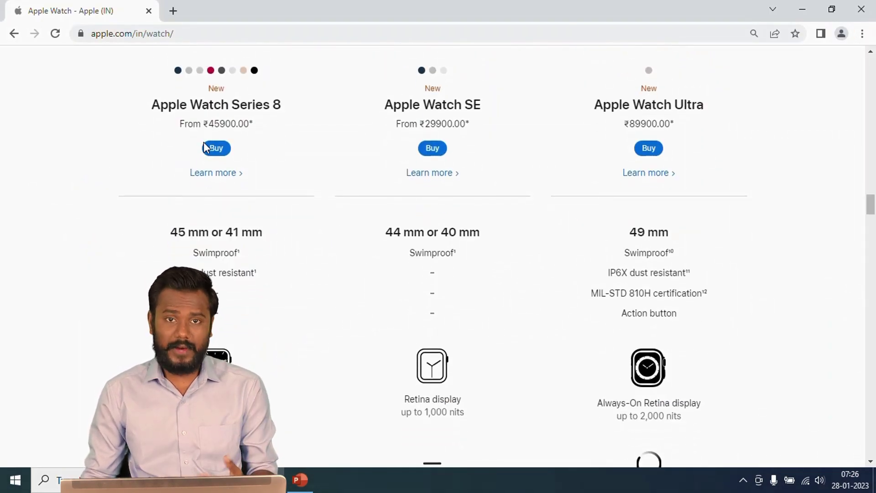
key("alt+Tab")
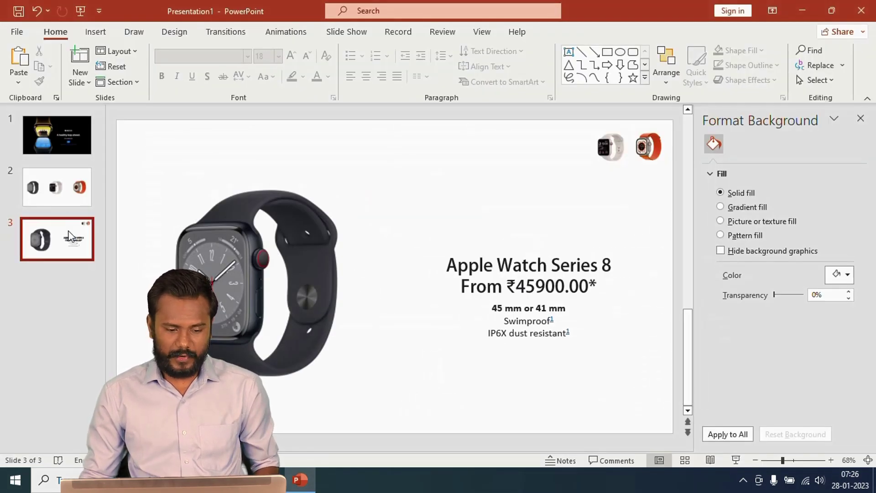
Step: Duplicate slide 2 as the last slide and resize its dark and orange watches to 2 cm
left_click(59, 191)
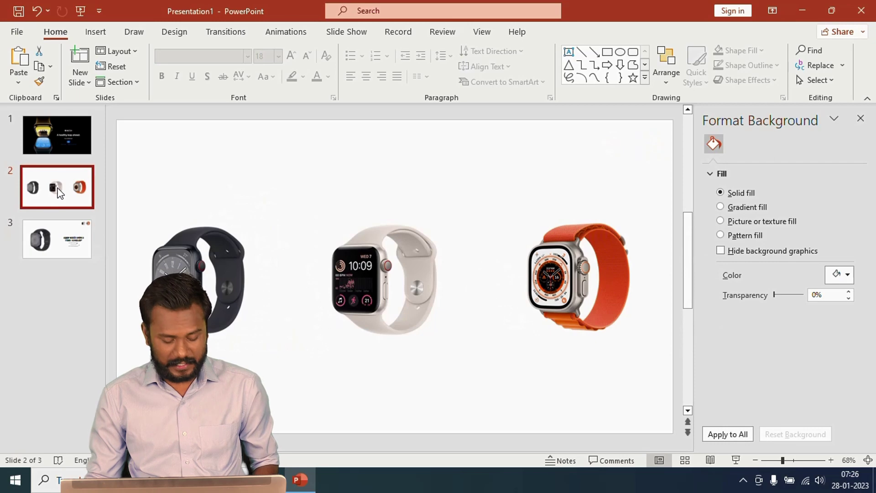
key("ctrl+d")
left_click_drag(57, 241, 56, 297)
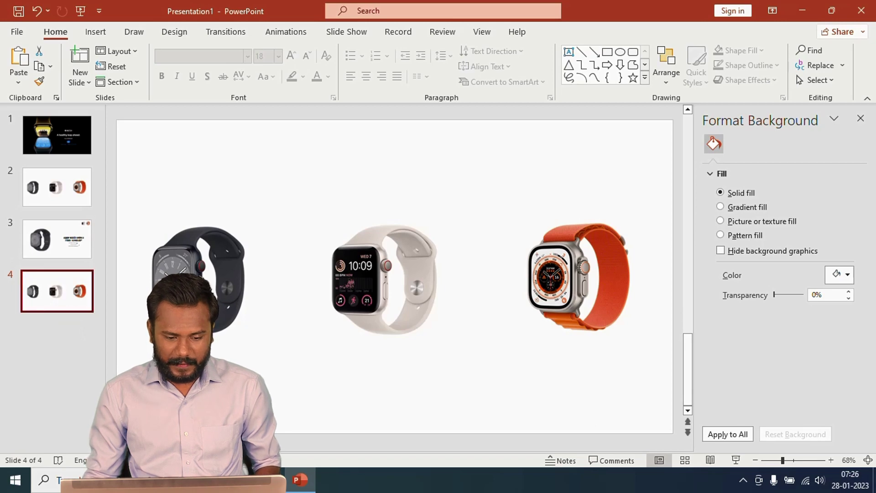
left_click(219, 256)
left_click(571, 263, "shift")
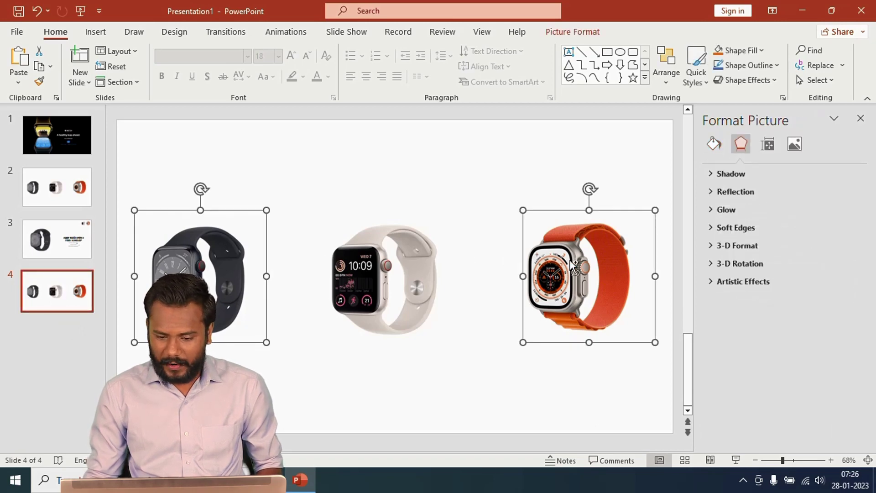
left_click(596, 37)
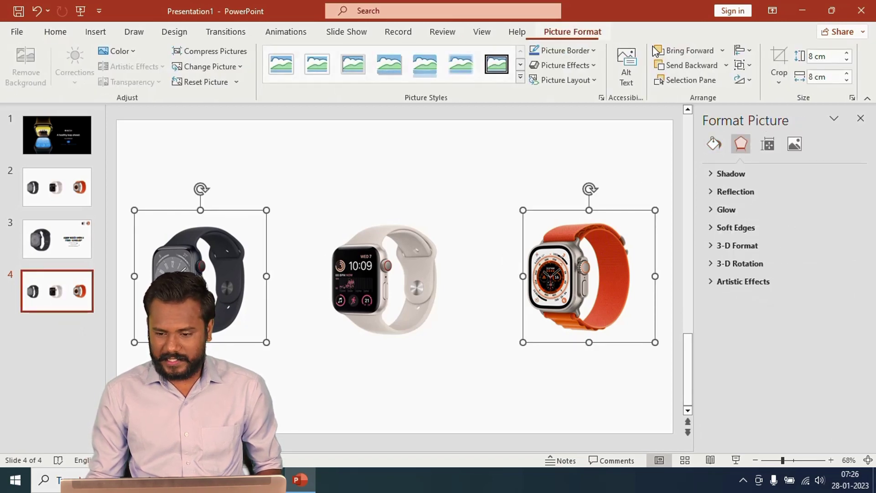
left_click(837, 58)
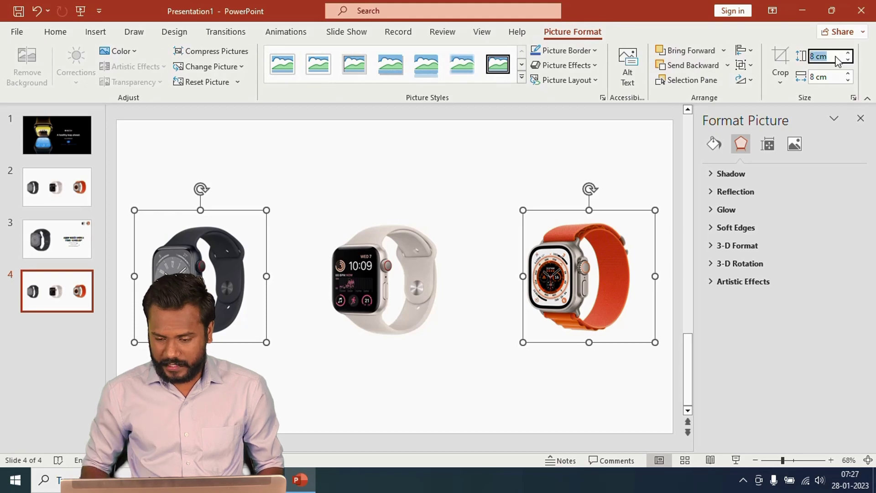
key("Tab")
type("2")
key("Return")
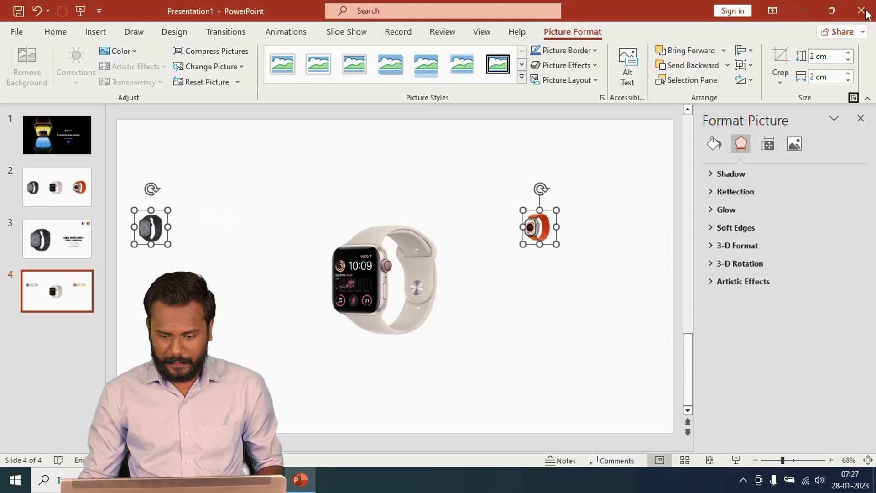
Step: Place the two small watches top right, then move the white watch left and enlarge it
left_click(579, 232)
left_click(538, 231)
left_click_drag(538, 231, 643, 146)
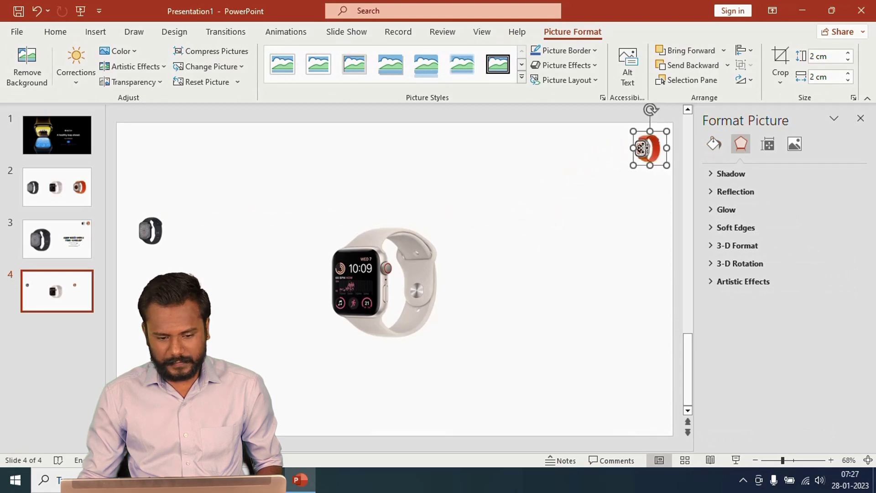
left_click_drag(164, 226, 619, 144)
left_click_drag(402, 285, 264, 275)
left_click_drag(319, 210, 364, 171)
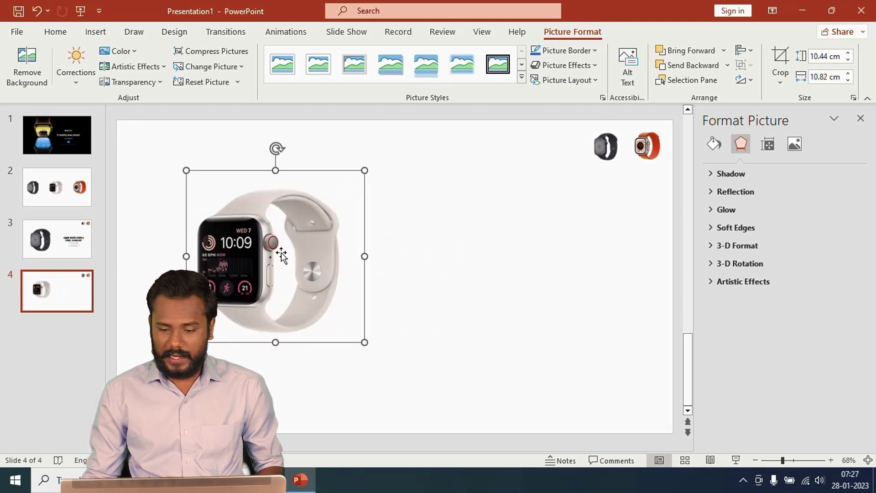
Step: Resize the white watch to 14 × 14 cm and move it up and left
left_click(842, 58)
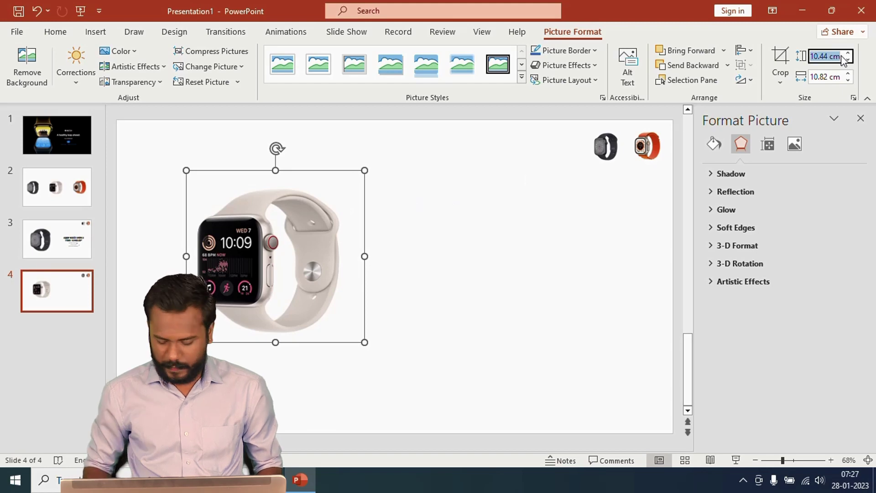
type("14")
key("Tab")
type("14")
key("Return")
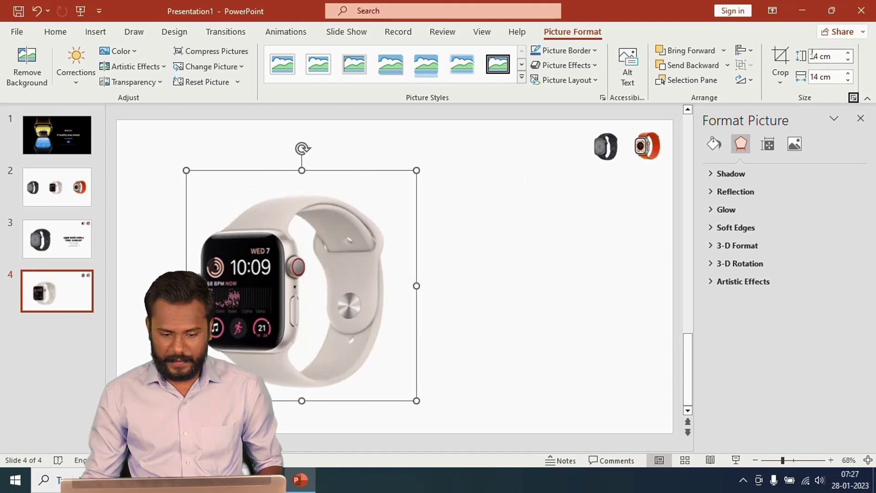
left_click_drag(333, 287, 312, 272)
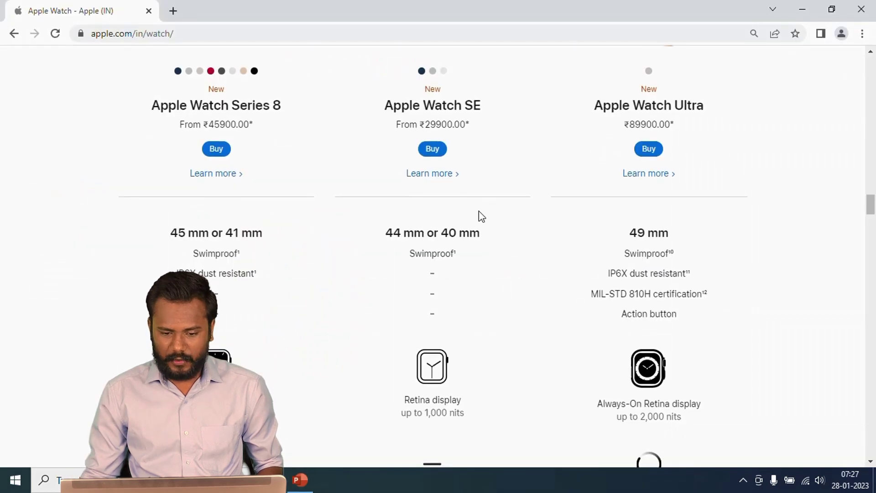
Step: Paste the Apple Watch SE name and ₹29900.00* price onto slide 4 at 40 pt
scroll(480, 215, "up", 3)
left_click_drag(384, 230, 483, 259)
key("ctrl+c")
key("alt+Tab")
key("ctrl+v")
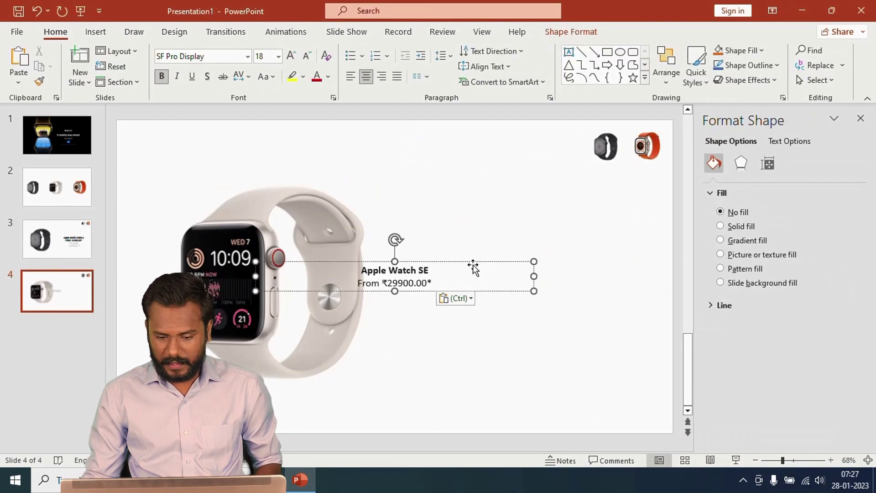
left_click(626, 252)
key("ctrl+a")
left_click(267, 55)
type("40")
key("Return")
Step: Add the SE spec lines '44 mm or 40 mm' and 'Swimproof' to slide 4
key("alt+Tab")
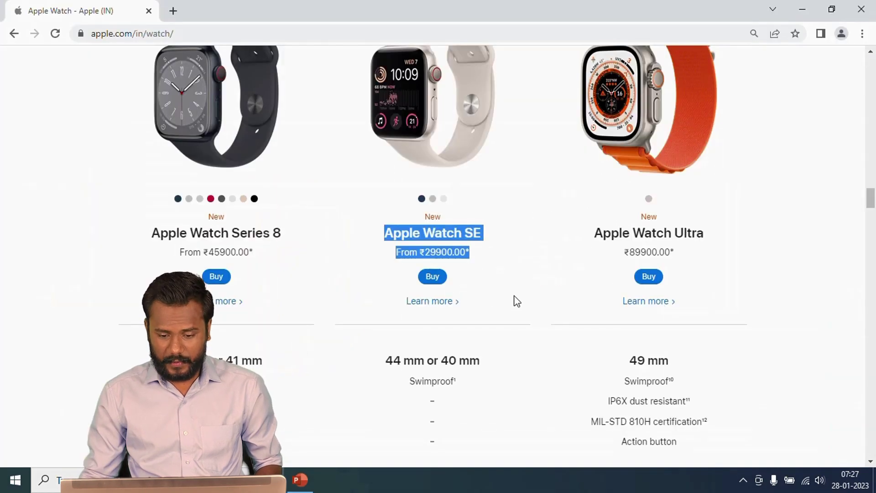
scroll(514, 299, "down", 3)
left_click_drag(383, 236, 604, 289)
key("ctrl+c")
key("alt+Tab")
key("ctrl+v")
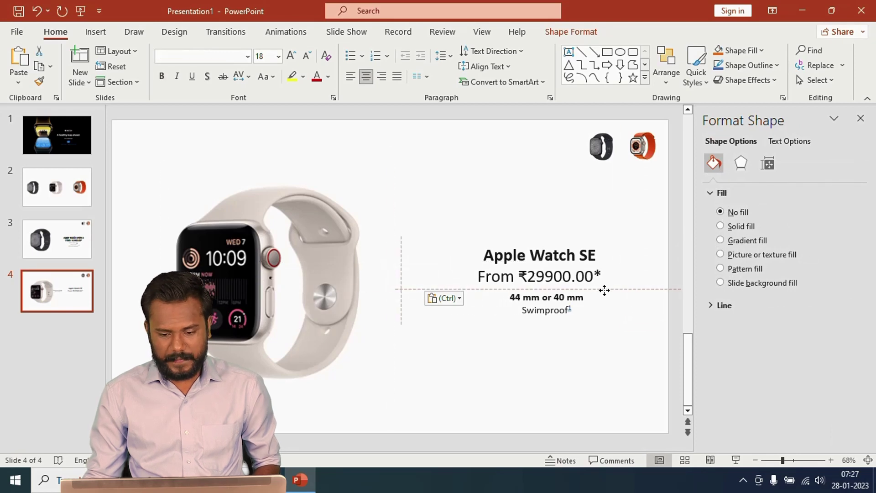
left_click(44, 189)
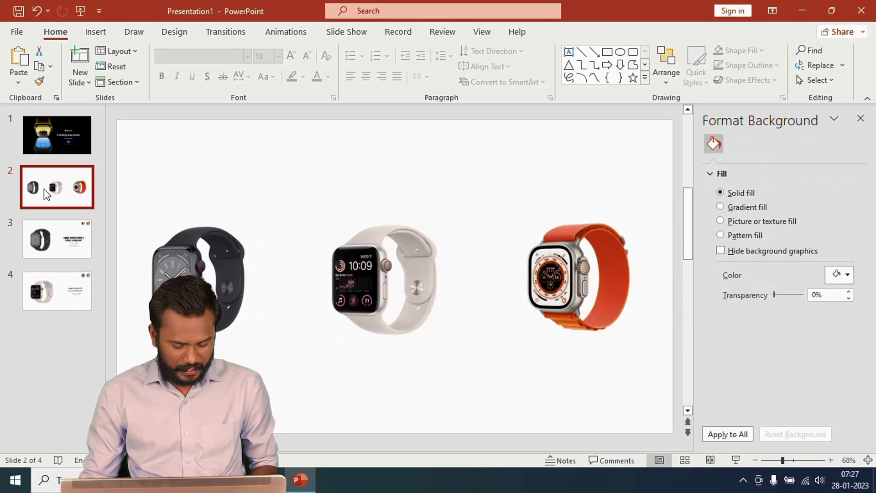
Step: Duplicate slide 2 to the end as slide 5 and resize its dark and white watches to 2 cm
key("ctrl+d")
left_click_drag(51, 248, 55, 352)
left_click(192, 315)
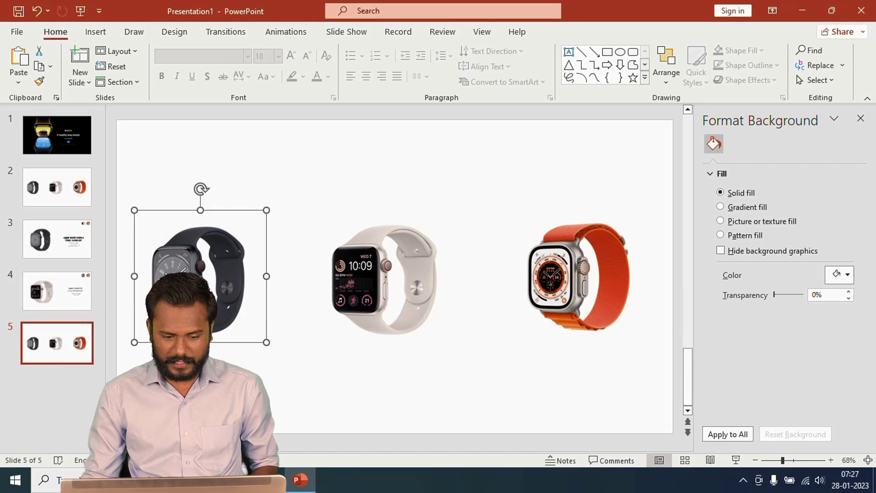
left_click(378, 254, "shift")
left_click(573, 31)
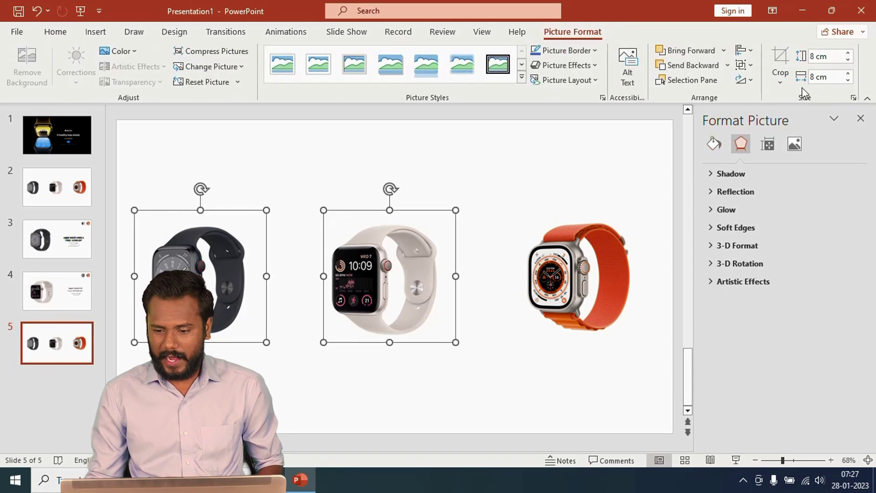
left_click(854, 98)
left_click(826, 56)
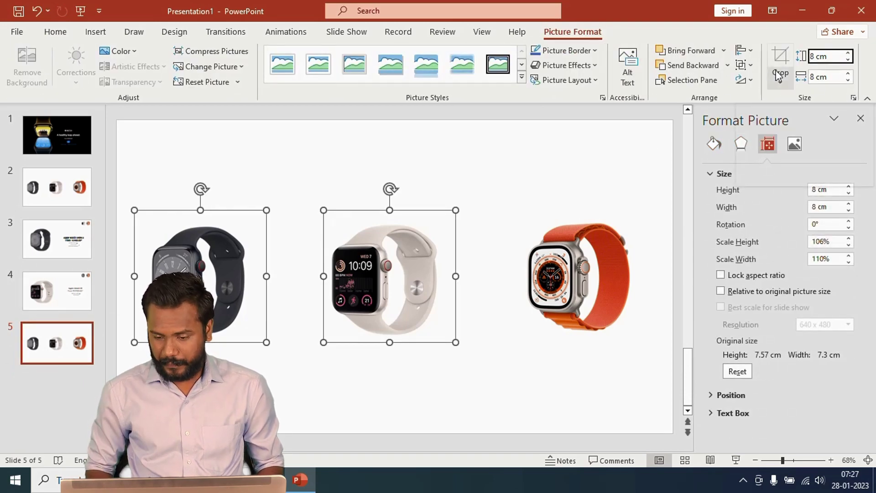
key("BackSpace")
key("BackSpace")
key("BackSpace")
key("BackSpace")
type("2")
key("Tab")
type("2")
key("Return")
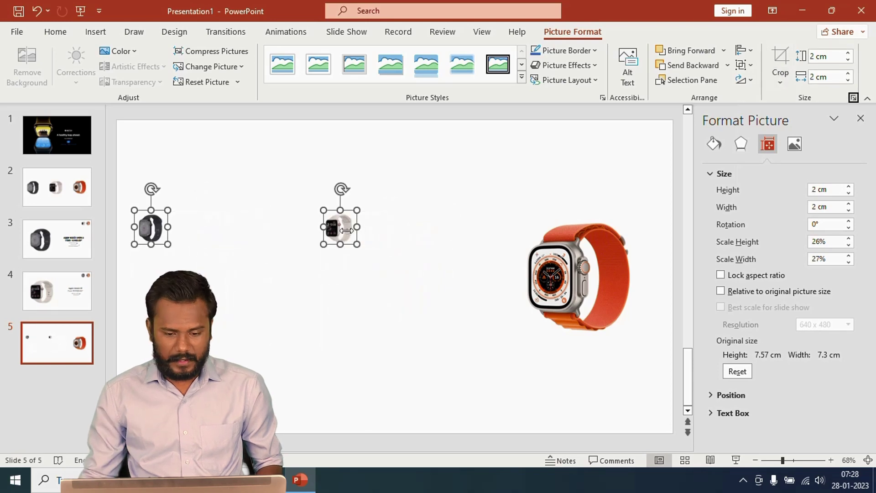
Step: Place the two thumbnails top right and enlarge the orange watch to 14 cm on the left
left_click(383, 226)
left_click_drag(391, 214, 644, 138)
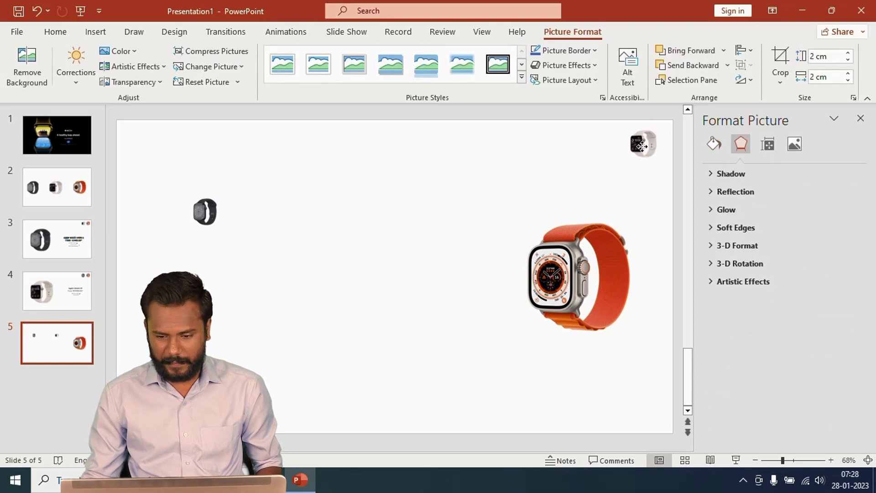
left_click_drag(206, 221, 638, 131)
left_click_drag(571, 274, 250, 292)
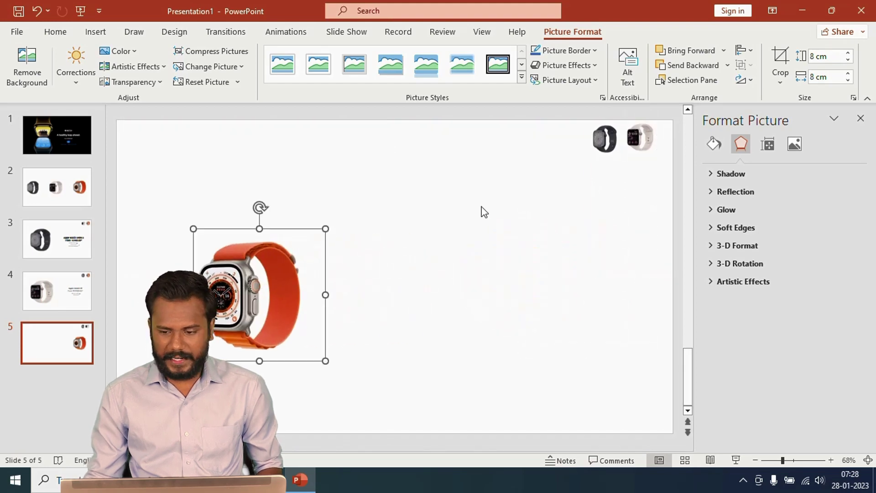
left_click(827, 56)
type("14")
key("Return")
left_click_drag(309, 342, 258, 258)
Step: Copy the Apple Watch Ultra name and price from the web page
key("alt+Tab")
scroll(593, 237, "up", 3)
left_click_drag(594, 233, 700, 254)
key("ctrl+c")
key("alt+Tab")
Step: Paste the Ultra name and ₹89900.00* price onto slide 5 at 30 pt
key("ctrl+v")
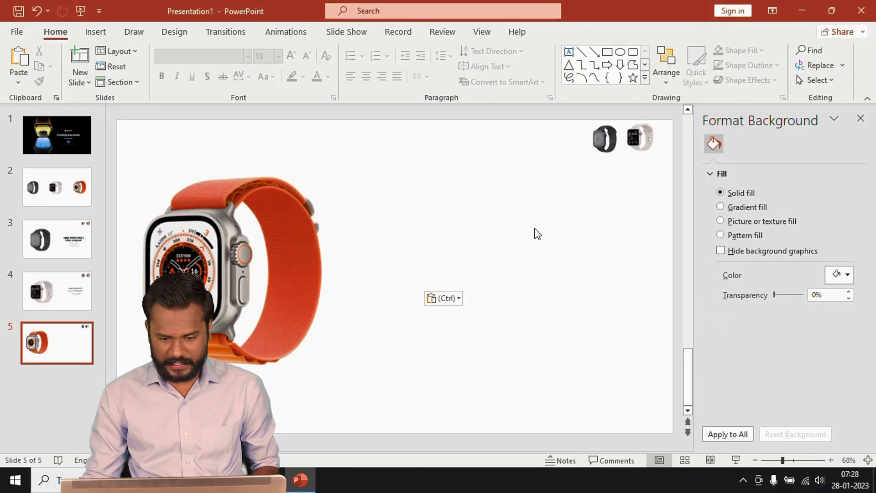
left_click_drag(529, 237, 599, 252)
key("ctrl+a")
left_click(265, 57)
type("30")
key("Return")
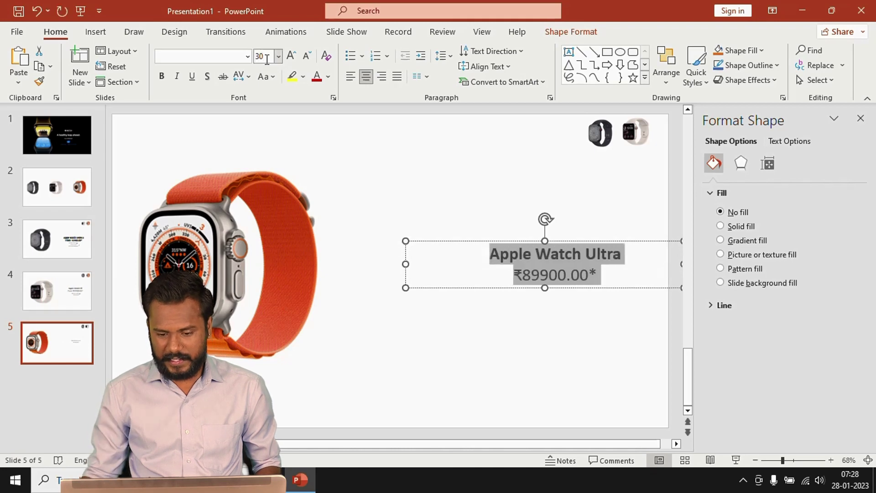
left_click(431, 307)
left_click(508, 254)
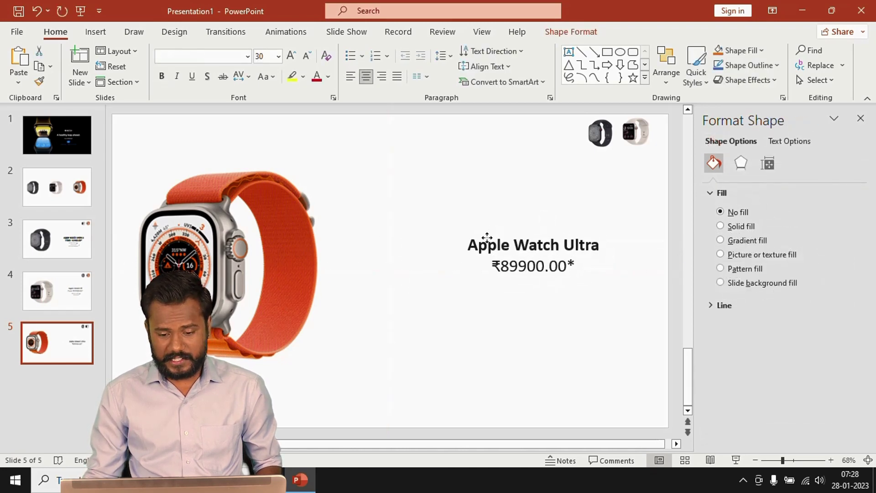
Step: Copy the Ultra spec lines from the web page and place them below the price
key("alt+Tab")
scroll(630, 296, "down", 1)
left_click_drag(630, 292, 701, 373)
key("ctrl+c")
key("alt+Tab")
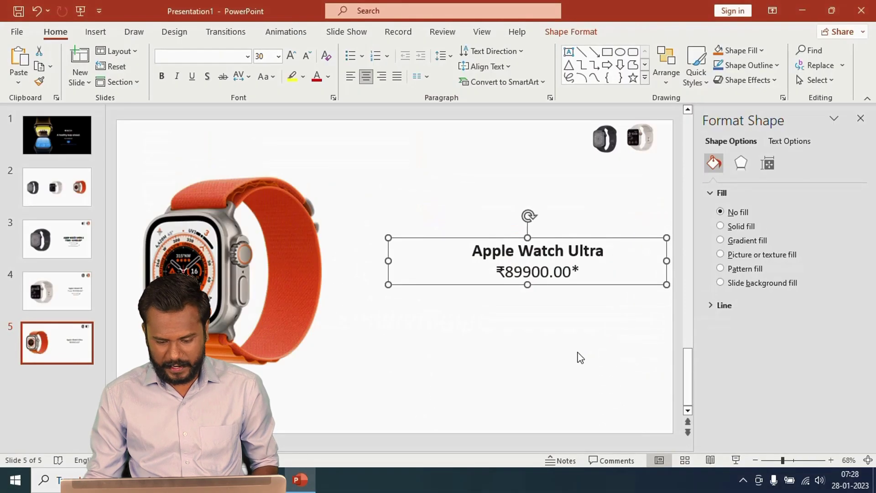
left_click(557, 348)
key("ctrl+v")
left_click_drag(424, 245, 563, 290)
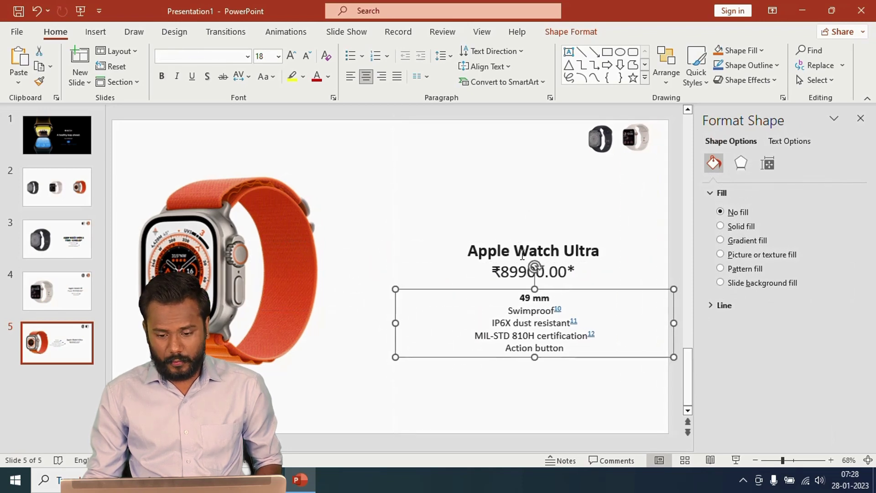
Step: Colour the Ultra name and price with the orange band's colour using the text-fill eyedropper
left_click(521, 255)
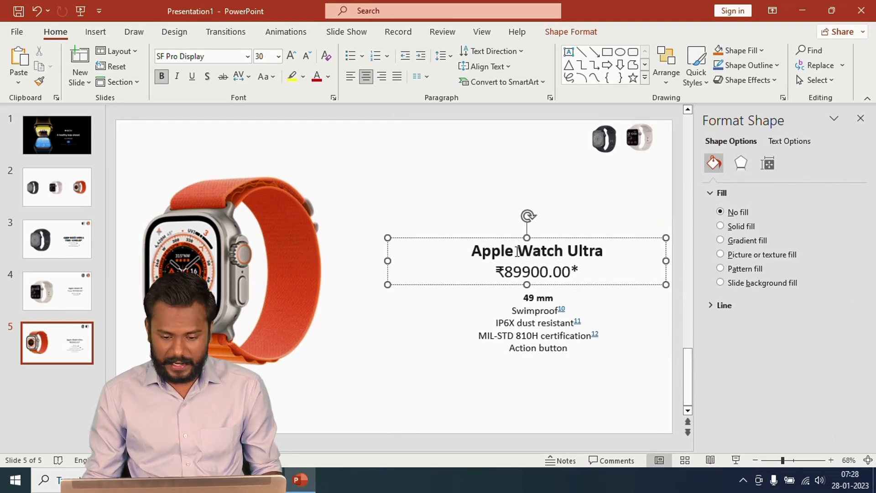
key("ctrl+a")
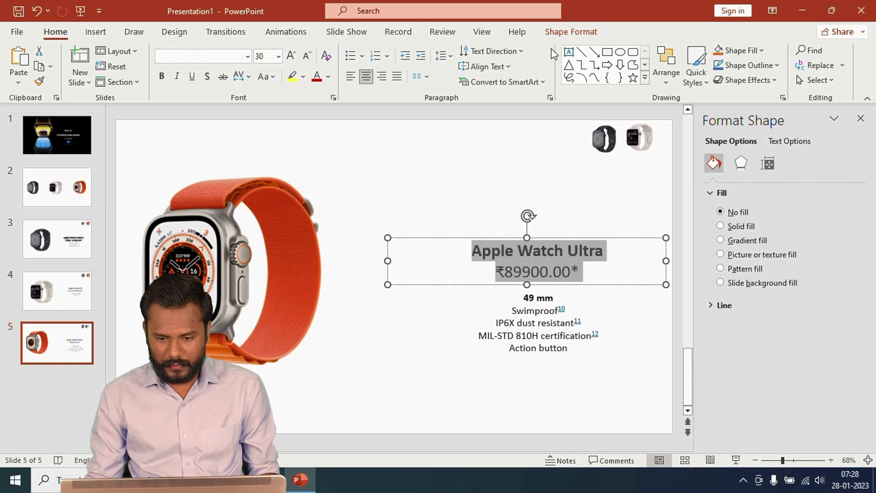
left_click(568, 35)
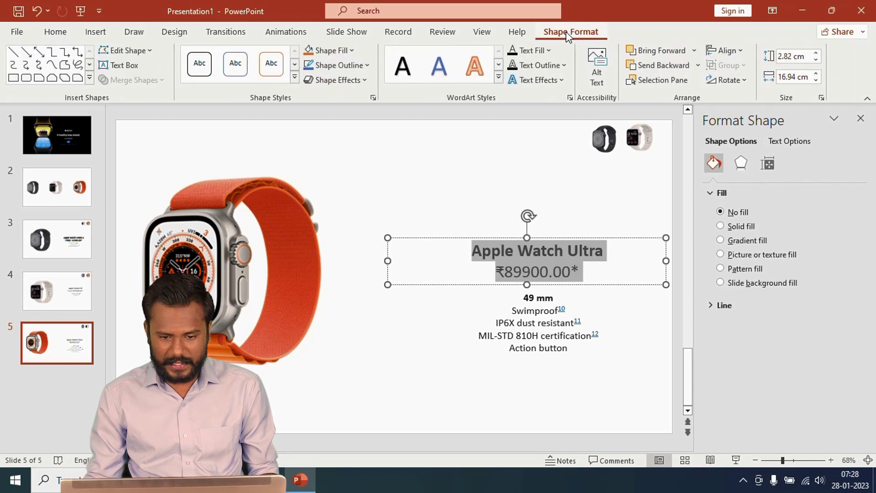
left_click(540, 52)
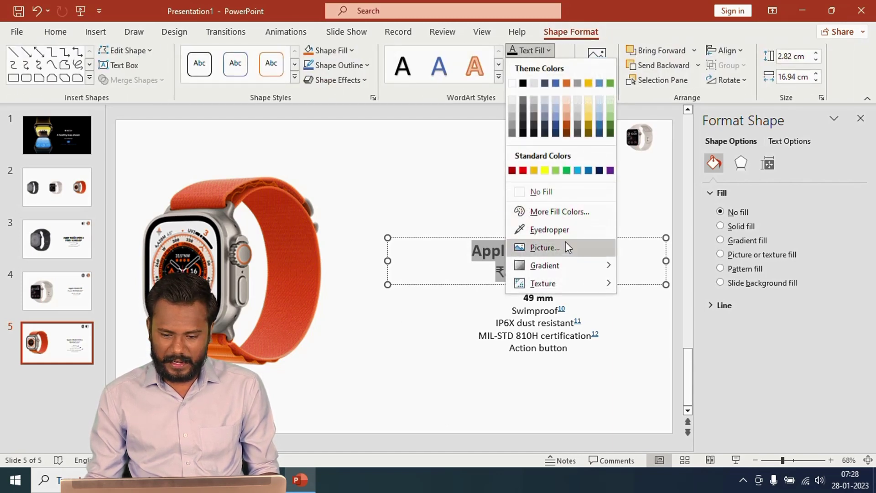
left_click(560, 229)
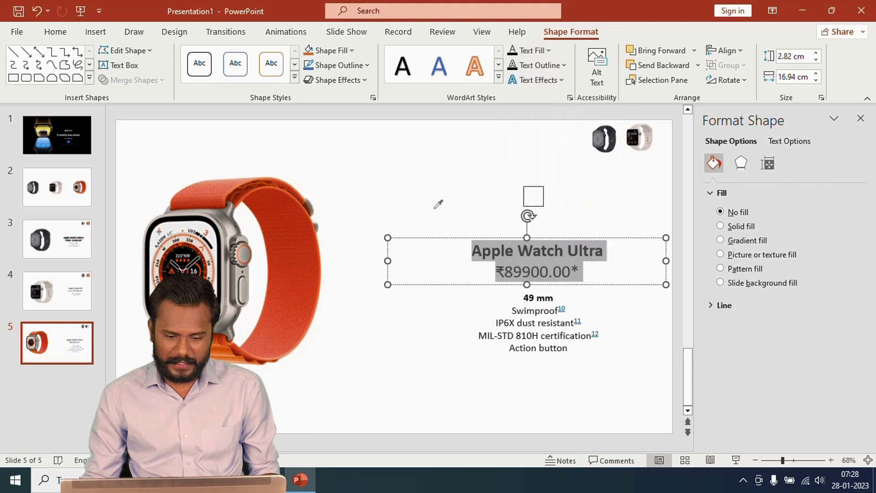
left_click(295, 224)
left_click(430, 180)
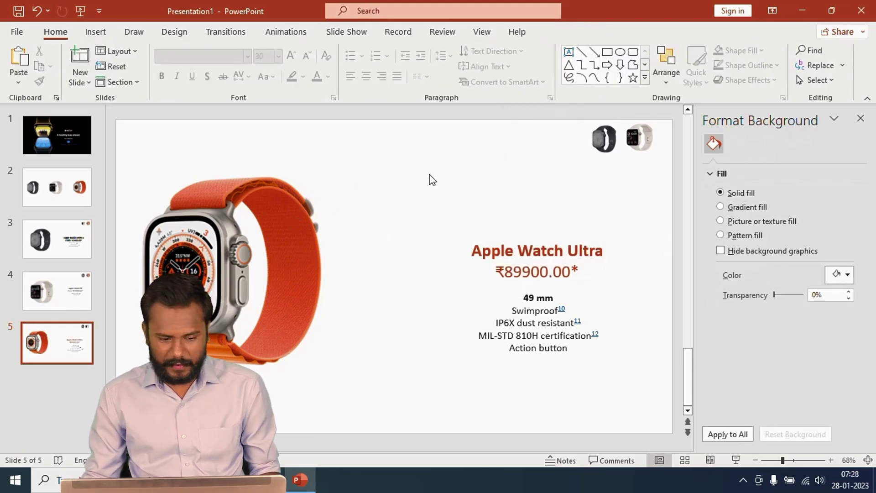
left_click_drag(57, 242, 59, 287)
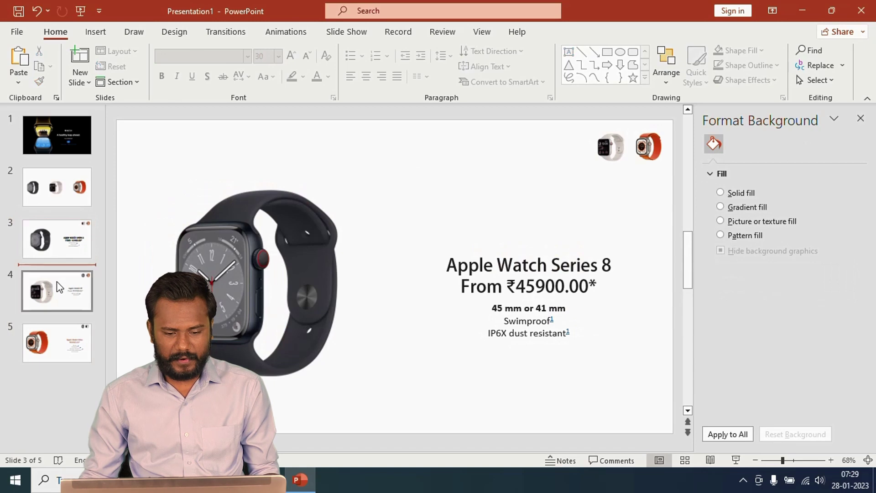
Step: Run the slideshow from the title slide through the Apple Watch Ultra slide, then exit
left_click(59, 287)
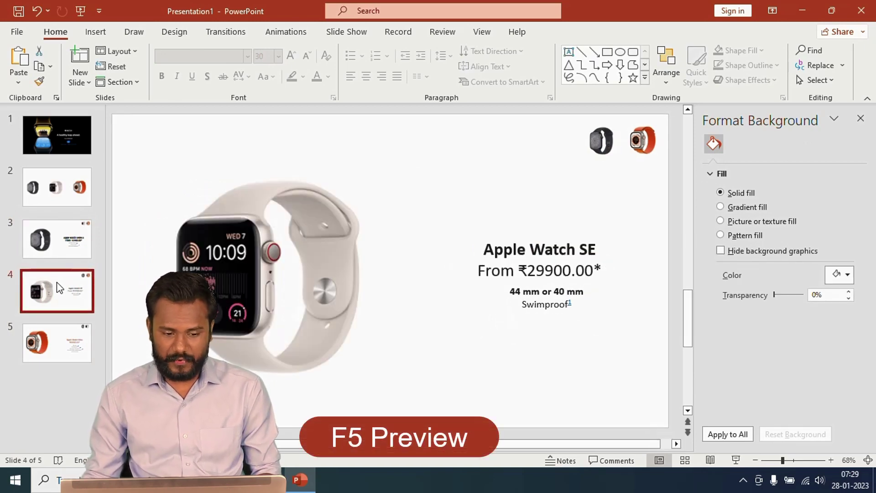
key("F5")
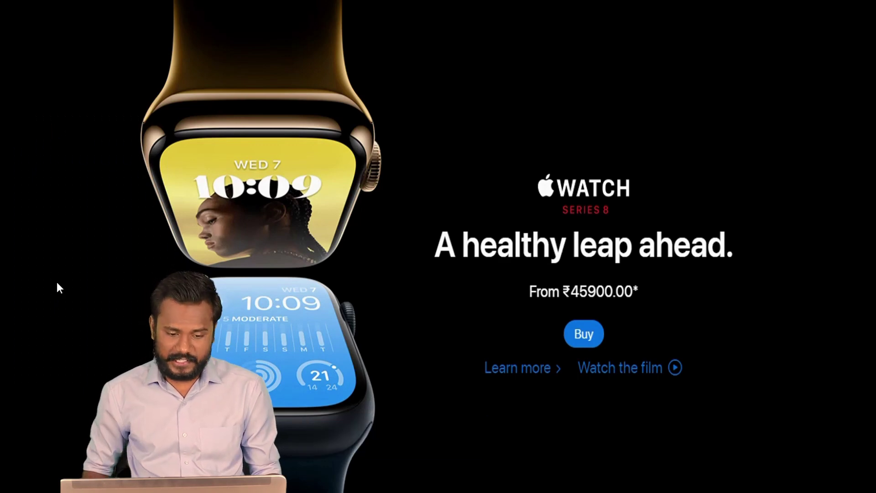
key("Right")
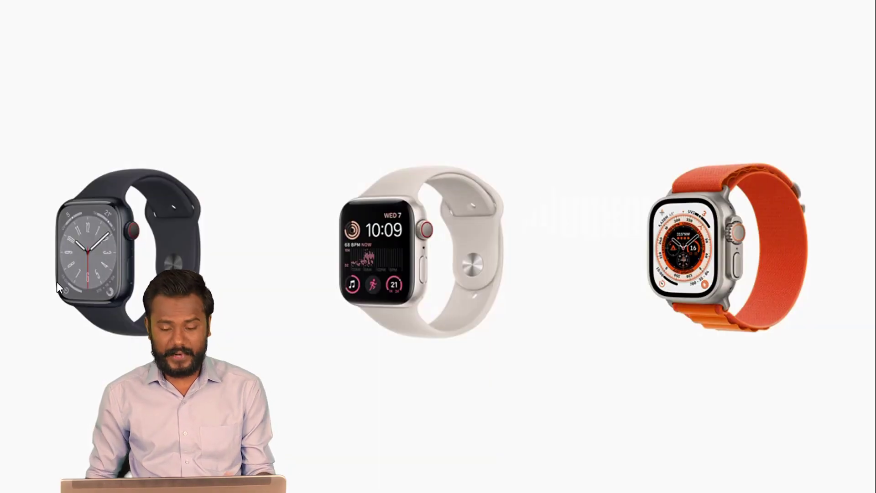
key("Right")
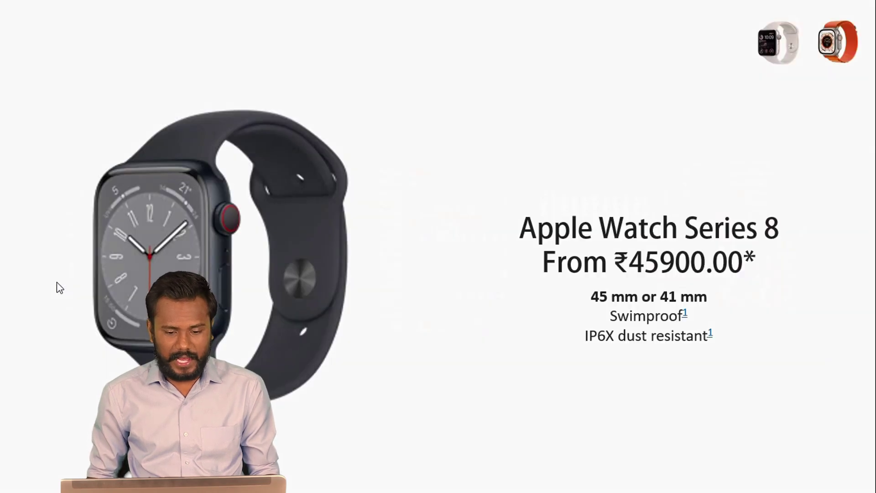
key("Right")
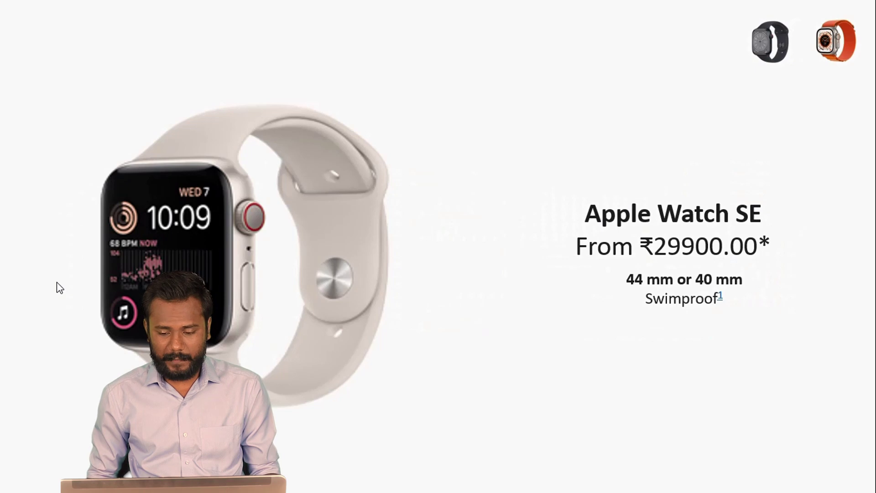
key("Right")
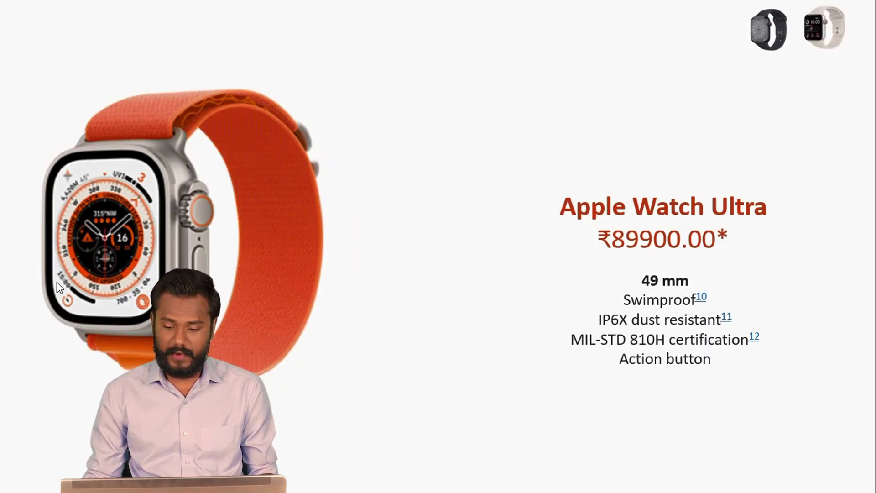
key("Escape")
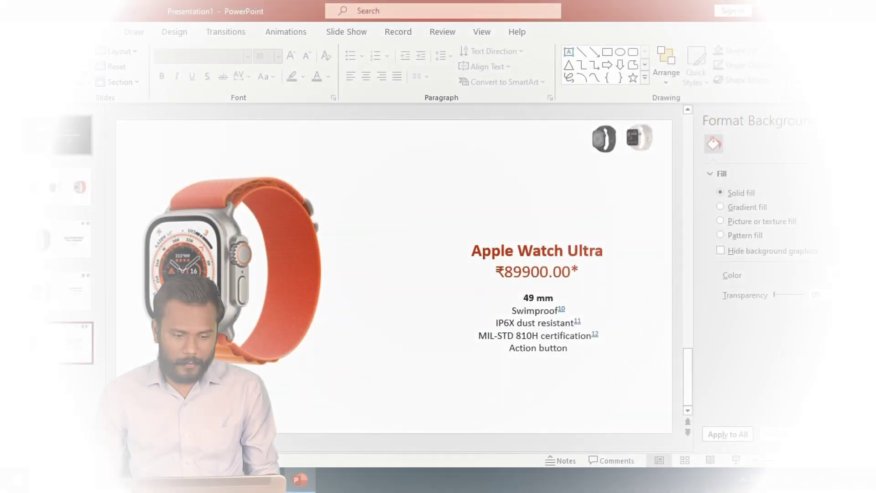
Step: Open slide 1, the dark 'A healthy leap ahead' title slide, in the editor
left_click(46, 142)
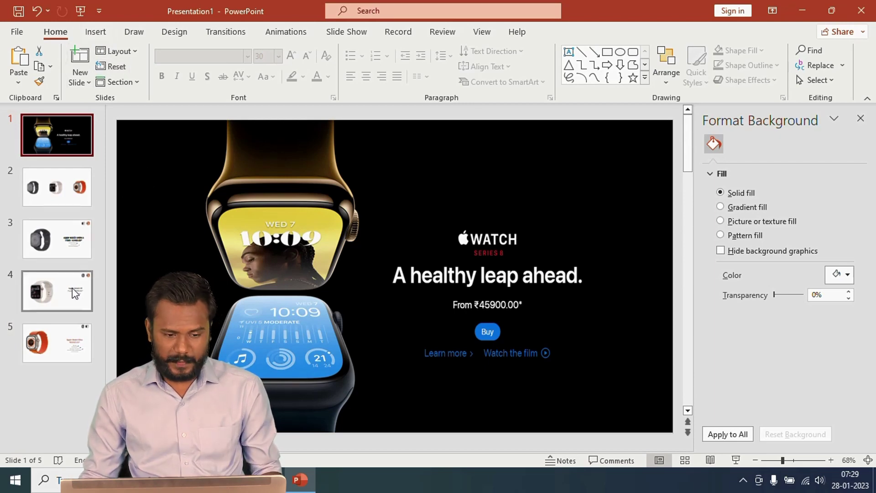
Step: Draw a wide, thin rectangle bar beneath the Learn more and Watch the film links
left_click(95, 31)
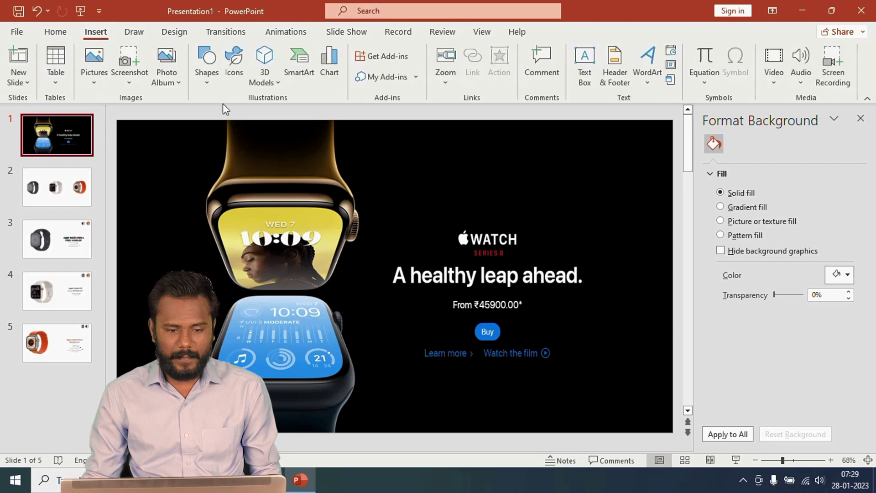
left_click(207, 80)
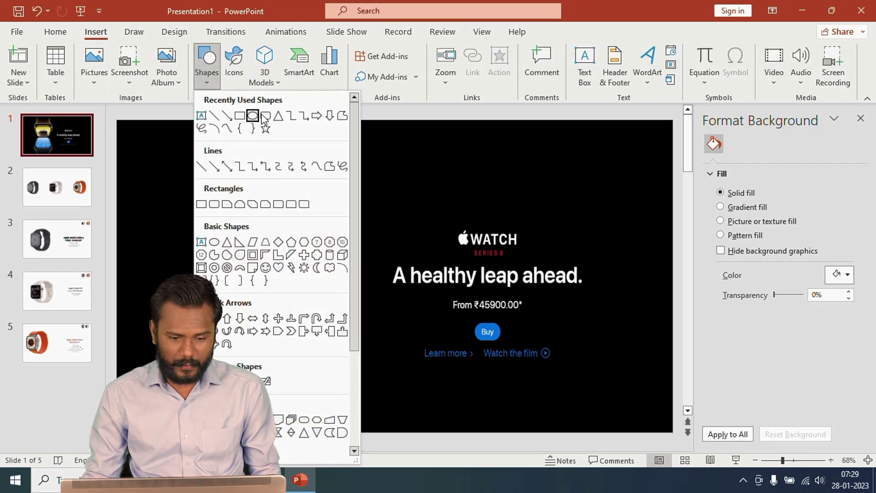
left_click(266, 116)
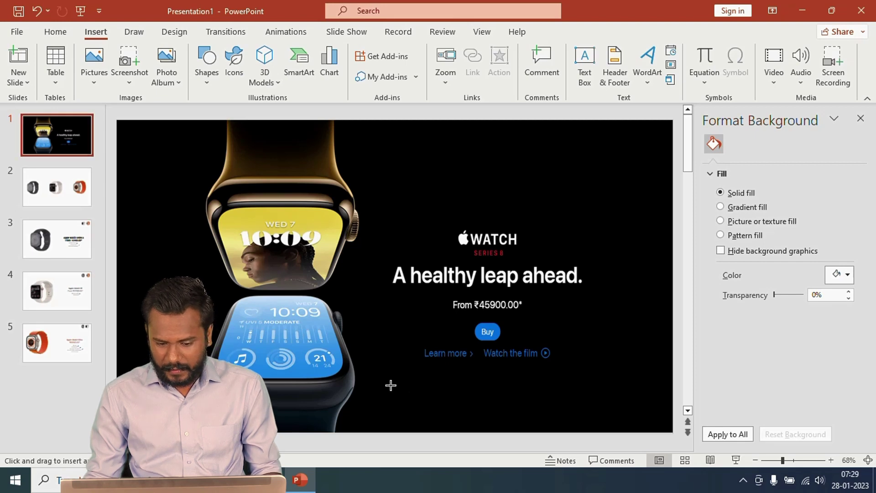
left_click_drag(395, 386, 661, 412)
left_click(508, 196)
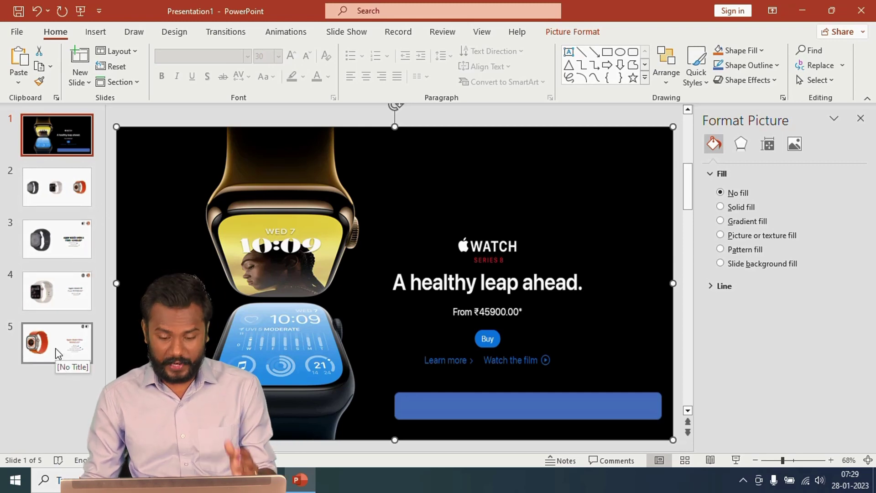
Step: Apply the white outlined shape style to the 1.64 × 16.24 cm bar
left_click(96, 31)
left_click(213, 86)
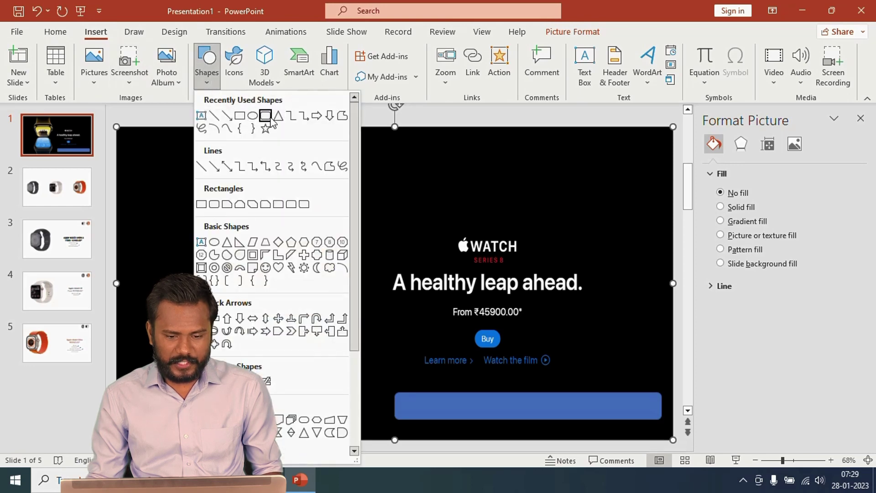
left_click(268, 114)
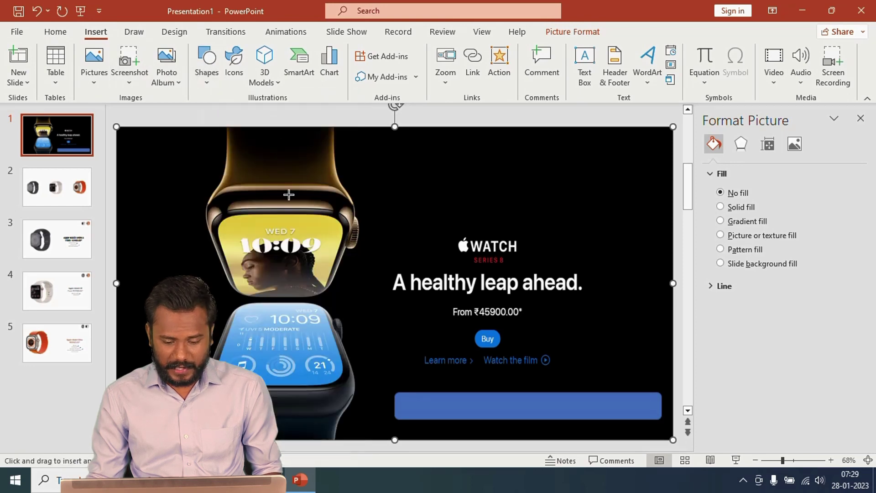
key("Escape")
left_click(407, 392)
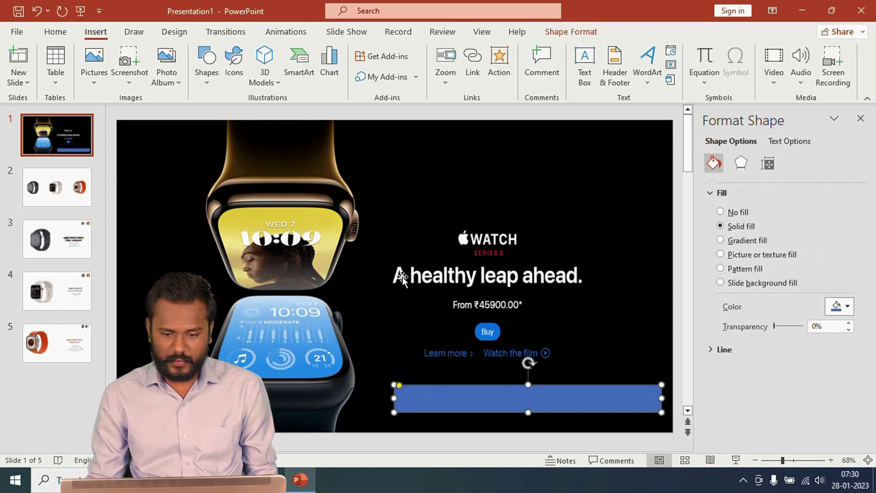
left_click(570, 32)
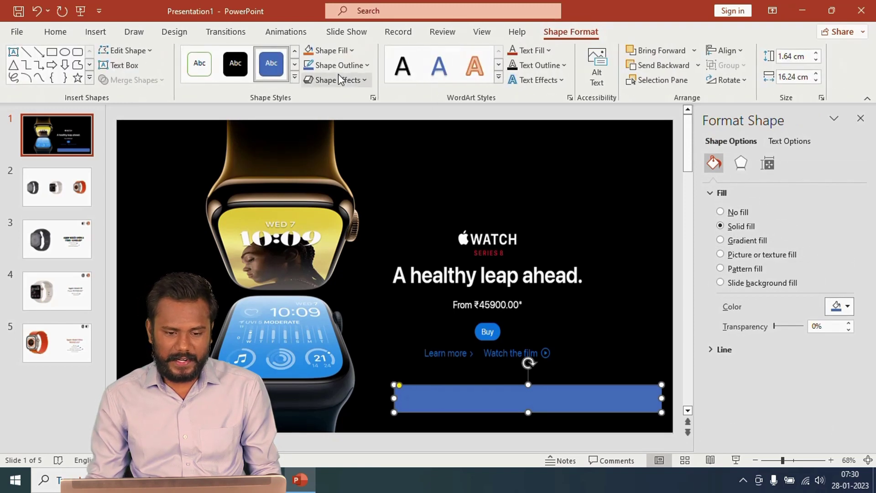
left_click(200, 63)
Step: Draw a small rectangle button inside the white bar
left_click(449, 171)
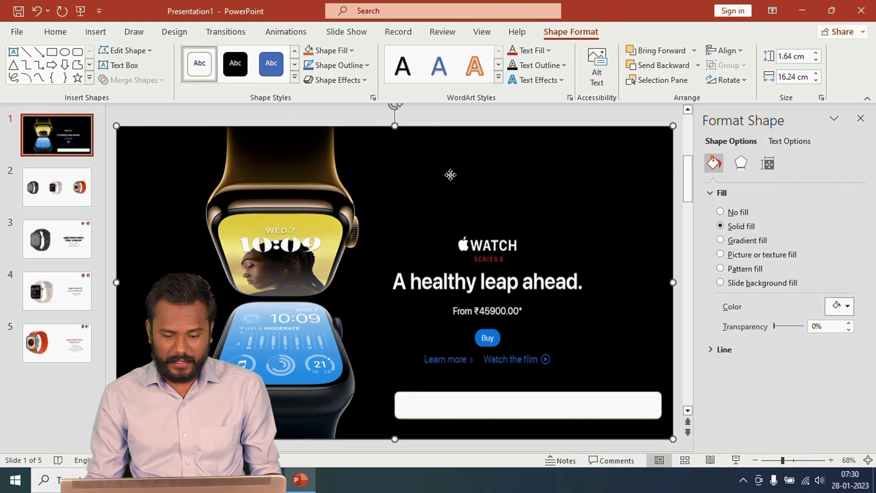
left_click(95, 33)
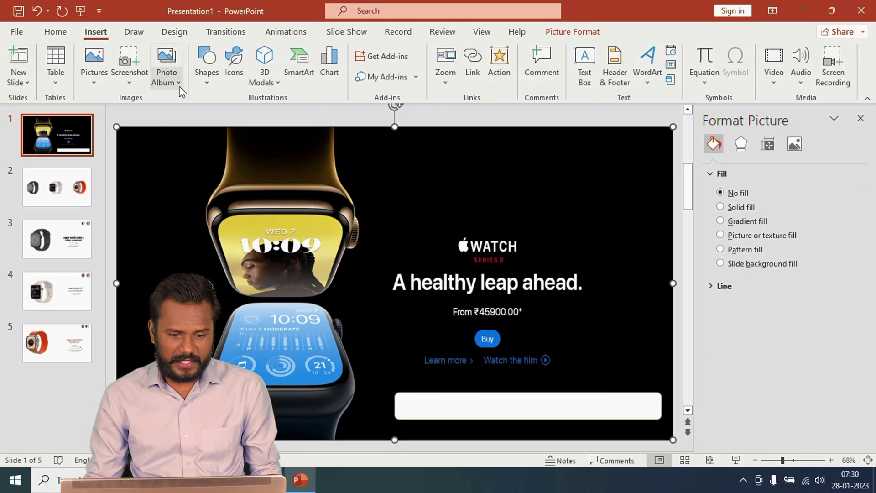
left_click(214, 82)
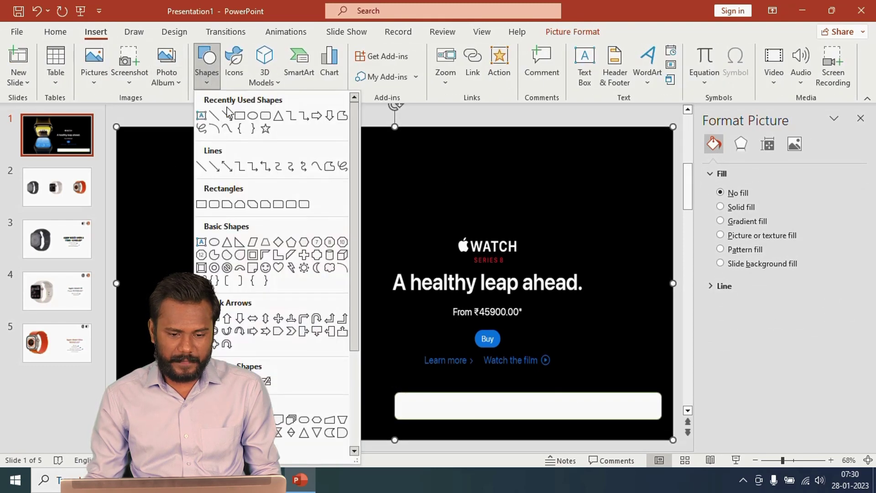
left_click(266, 116)
mouse_move(398, 400)
left_mouse_down()
mouse_move(441, 408)
mouse_move(425, 393)
mouse_move(578, 395)
mouse_move(557, 413)
mouse_move(616, 394)
left_mouse_up()
Step: Complete the row of five 0.66 × 2.45 cm buttons and shorten the bar to 14.64 cm
left_click(550, 404)
left_click(659, 399)
left_click_drag(660, 412, 635, 398)
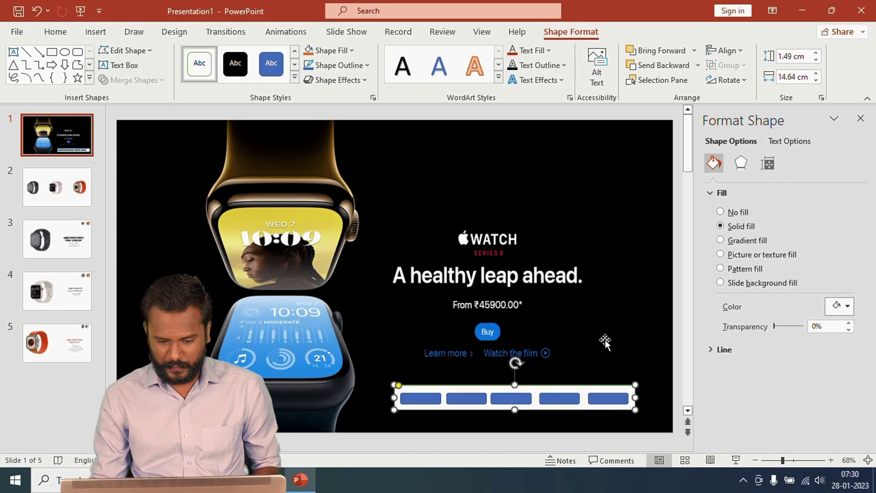